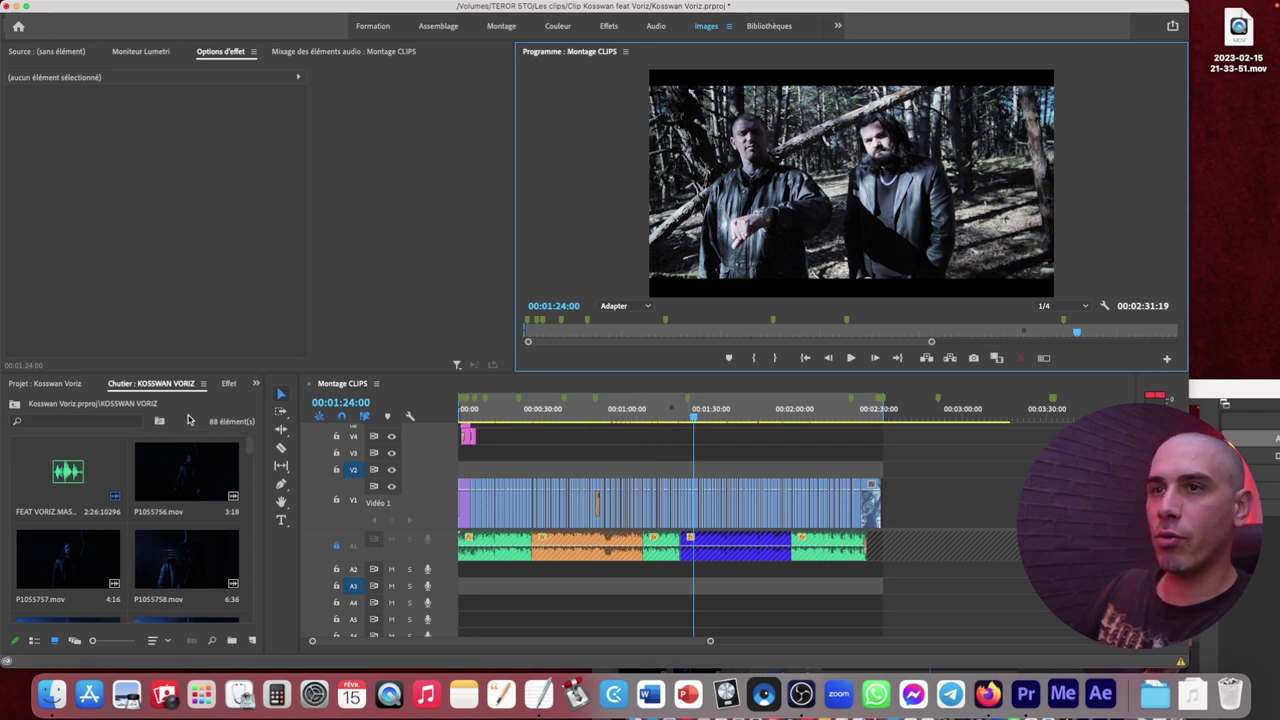
# Maximize the KOSSWAN VORIZ bin and browse its 88 clip thumbnails
pyautogui.scroll(-3, 185, 522)
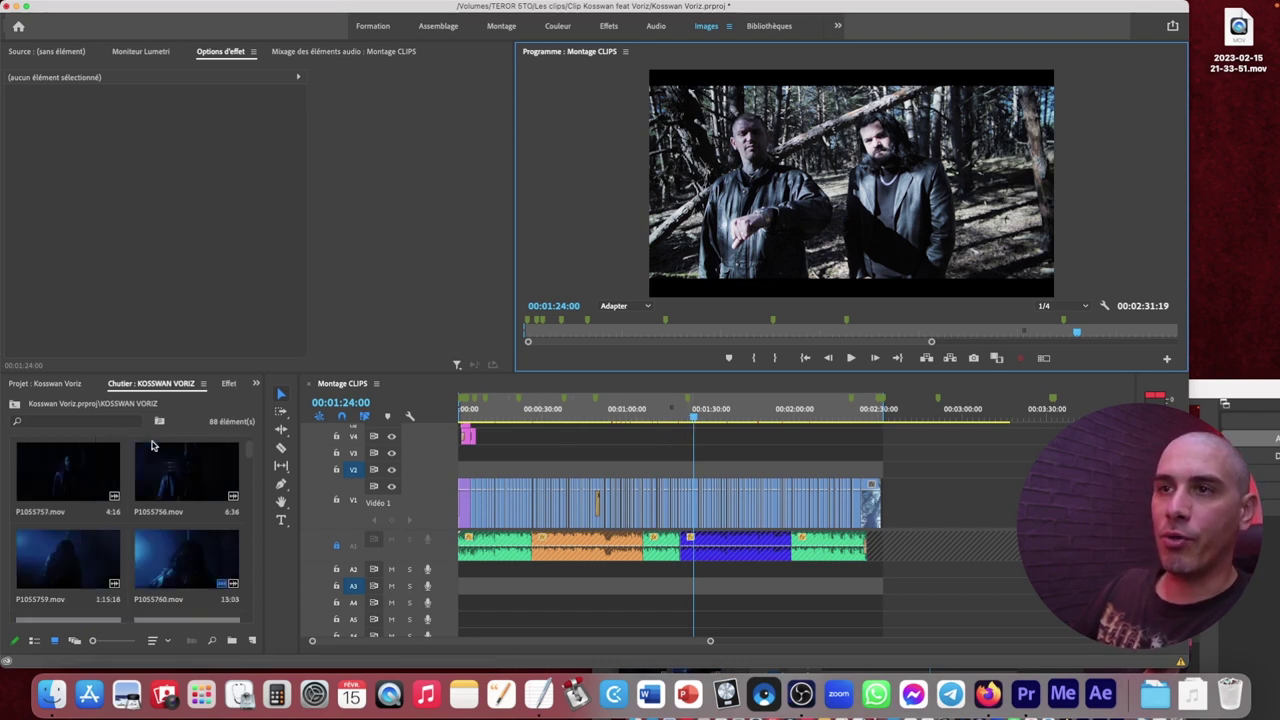
pyautogui.scroll(2, 230, 460)
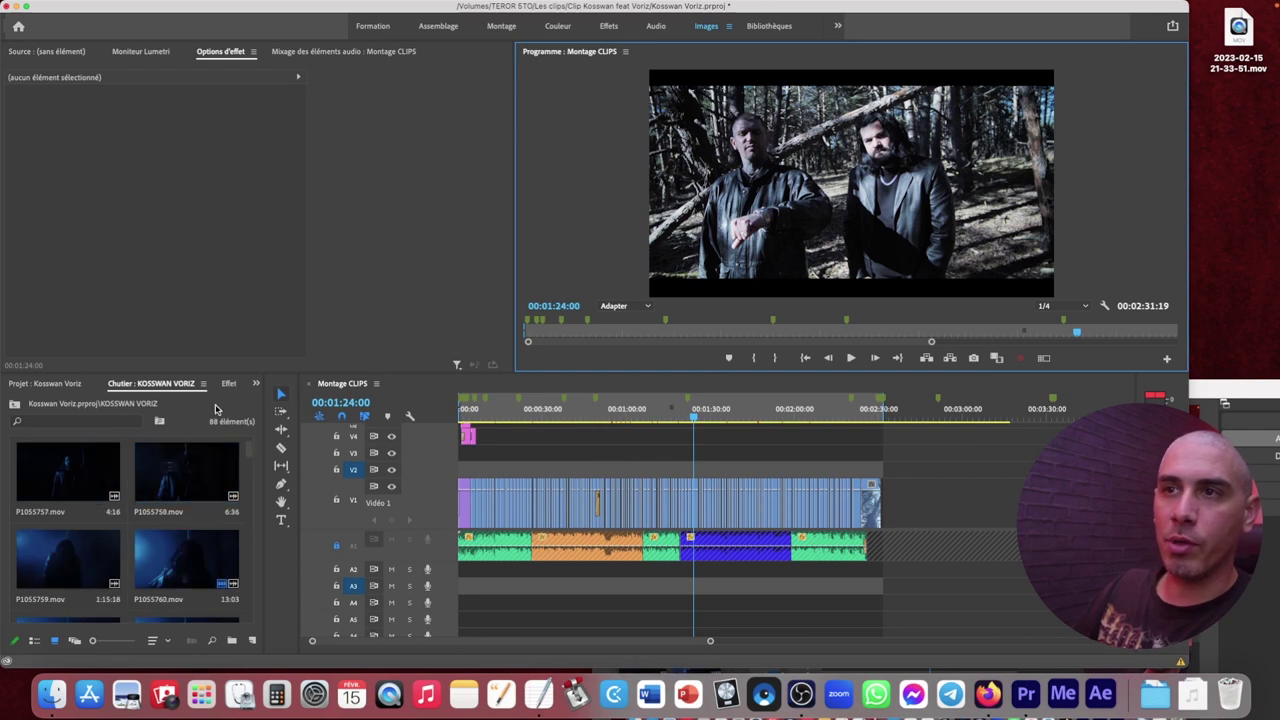
pyautogui.press('`')
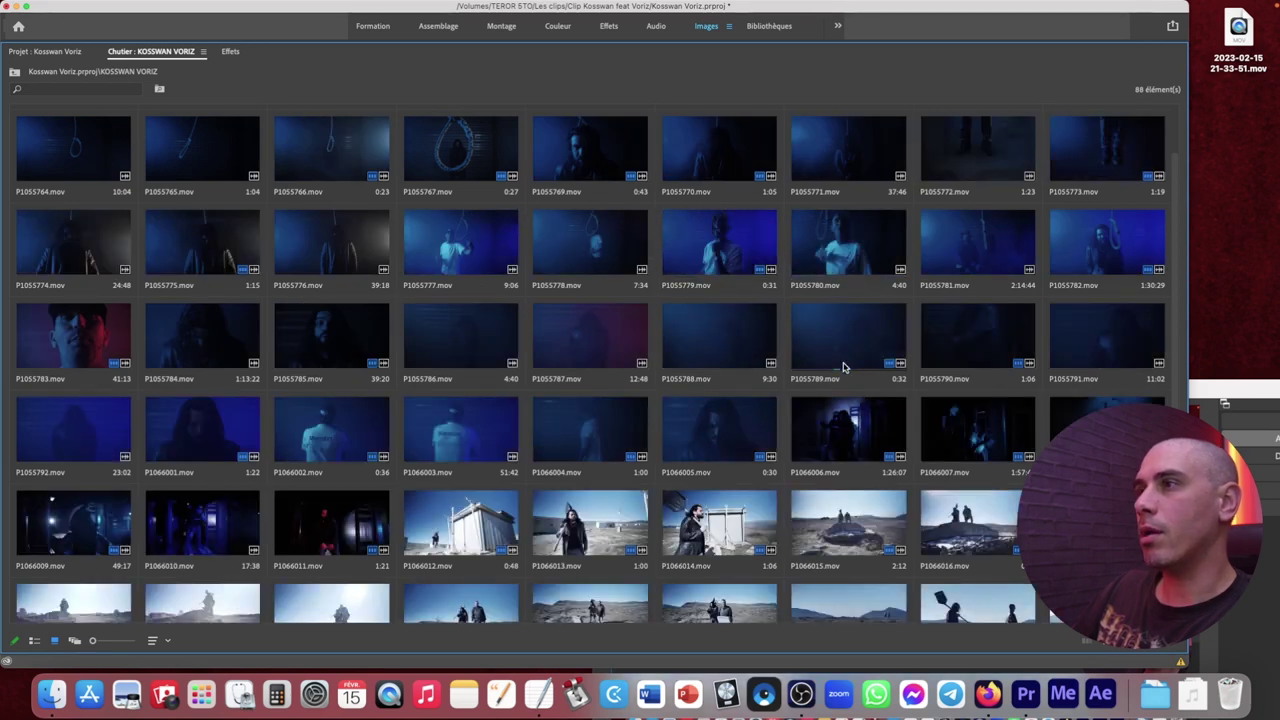
pyautogui.scroll(-2, 845, 460)
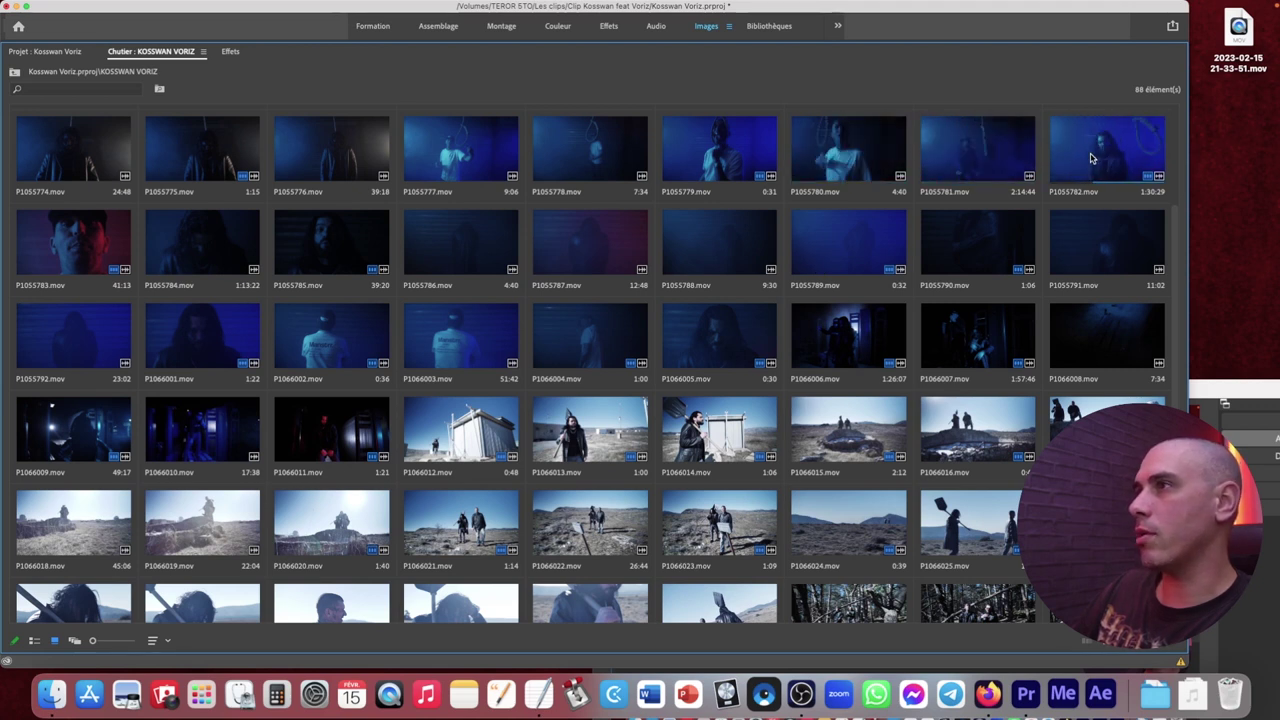
# Load P1055783 into the Source monitor, scrub it, and play the sequence from 00:01:18:18
pyautogui.doubleClick(78, 250)
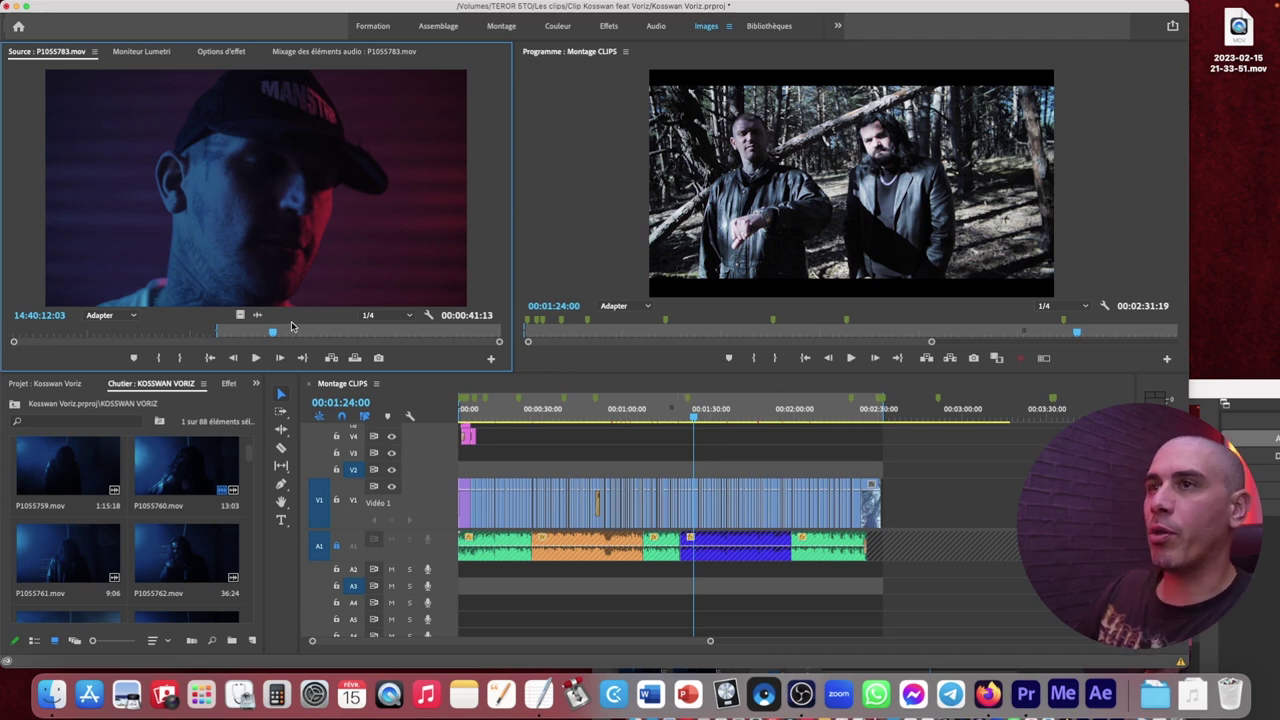
pyautogui.moveTo(268, 336); pyautogui.dragTo(245, 333)
pyautogui.click(679, 418)
pyautogui.press('space')
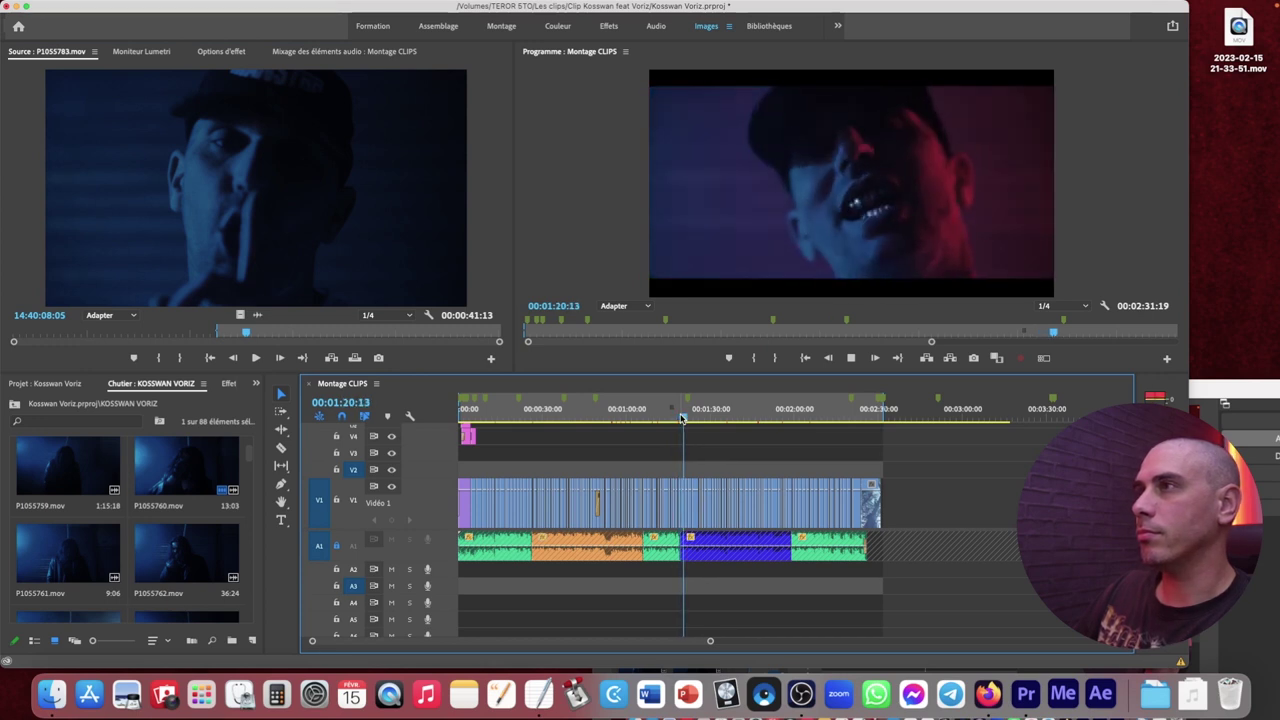
# Zoom the timeline in around 00:01:19:11, replay that stretch, and scrub the source to 14:39:45:29
pyautogui.click(680, 418)
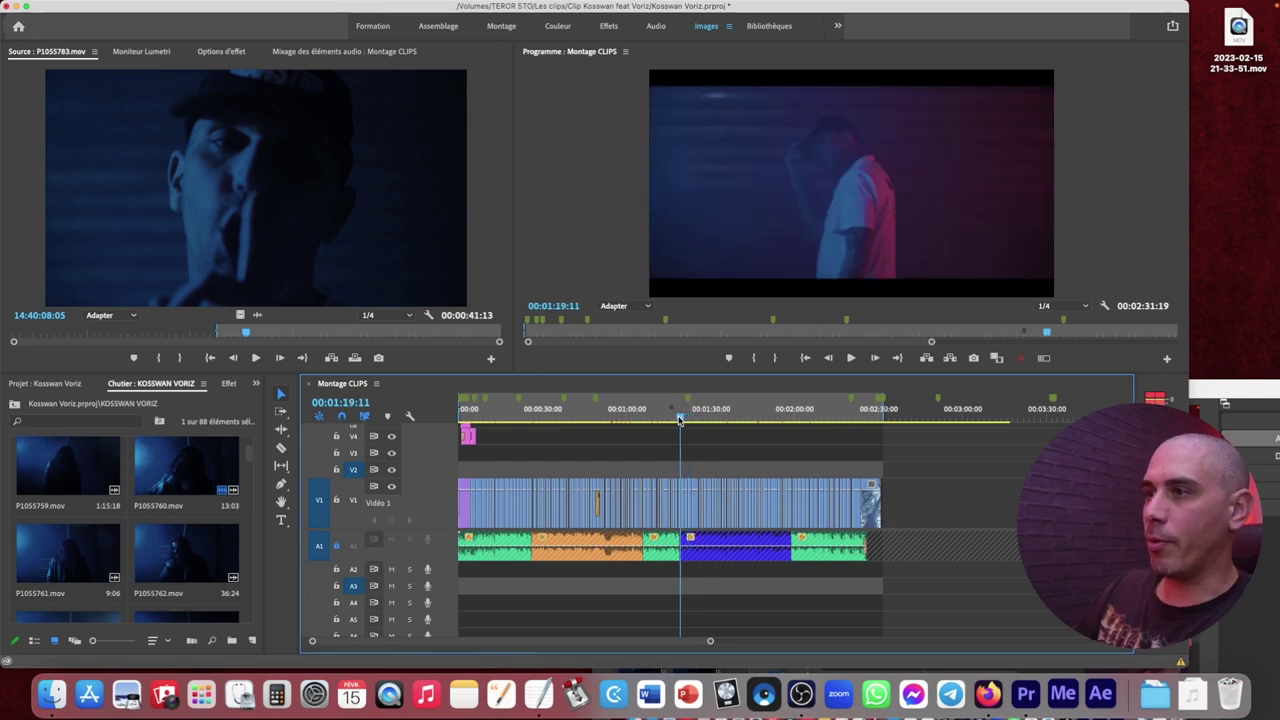
pyautogui.press('=')
pyautogui.press('=')
pyautogui.press('=')
pyautogui.click(777, 418)
pyautogui.press('space')
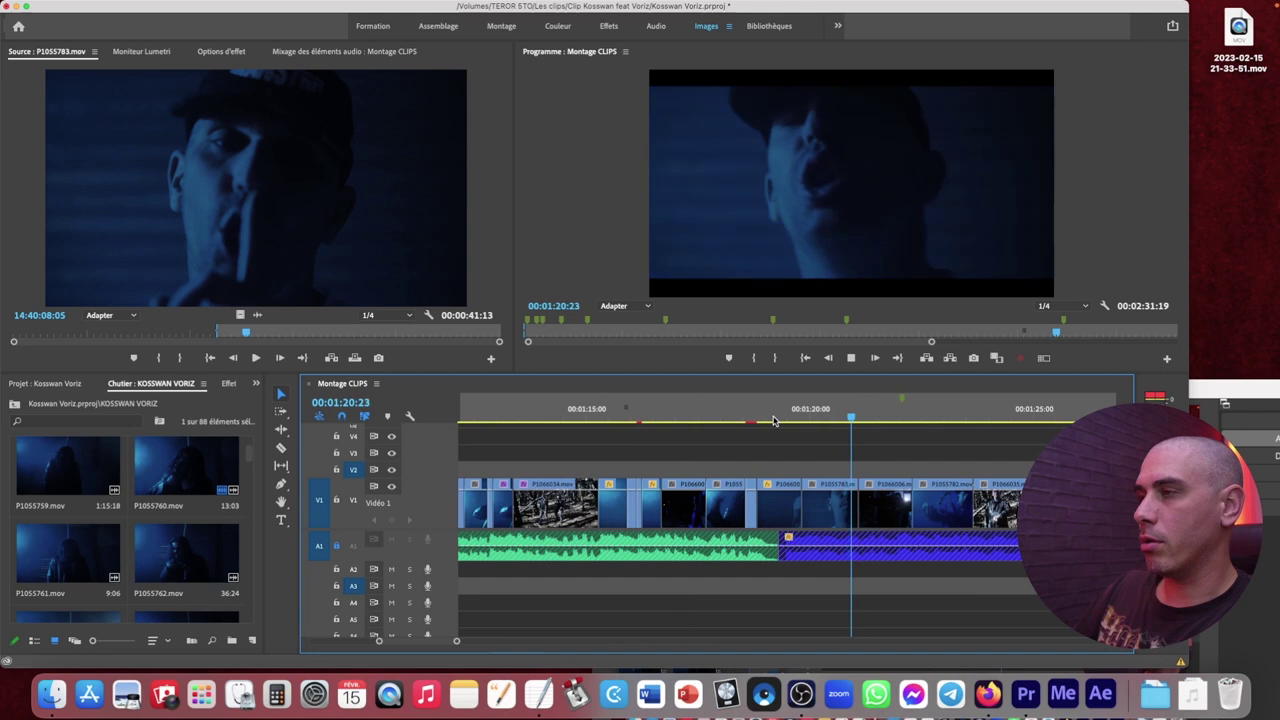
pyautogui.press('space')
pyautogui.moveTo(262, 333)
pyautogui.mouseDown()
pyautogui.moveTo(79, 337)
pyautogui.moveTo(133, 337)
pyautogui.mouseUp()
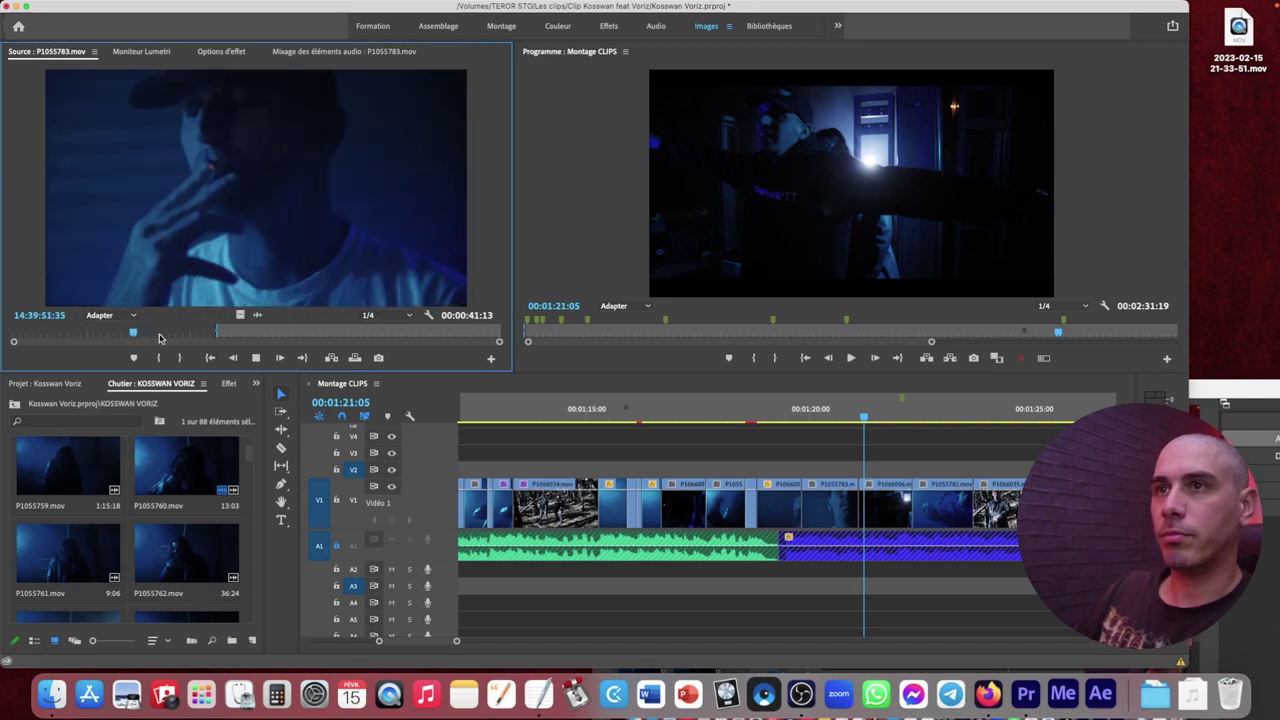
# Find the first sung frame of P1055783 and mark its In point at 14:40:04:37
pyautogui.moveTo(135, 337); pyautogui.dragTo(199, 335)
pyautogui.press('space')
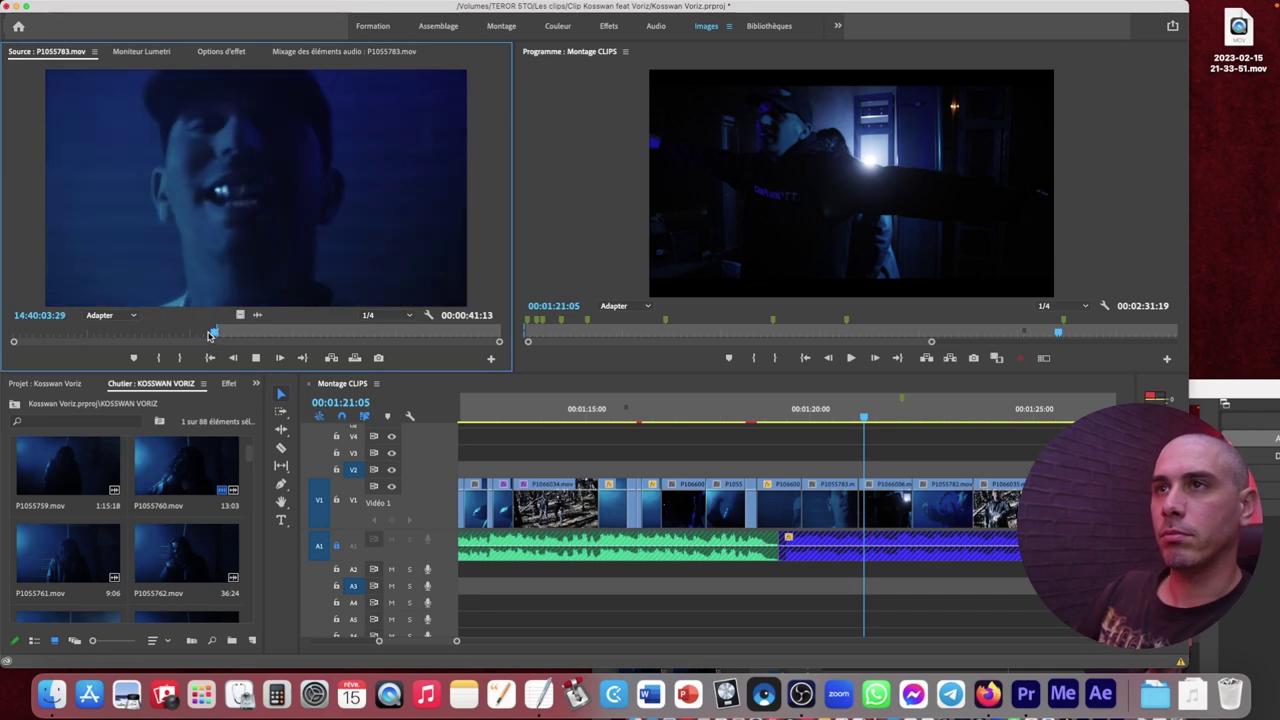
pyautogui.press('space')
pyautogui.press('Left')
pyautogui.press('Left')
pyautogui.press('Left')
pyautogui.press('Left')
pyautogui.press('Left')
pyautogui.press('Left')
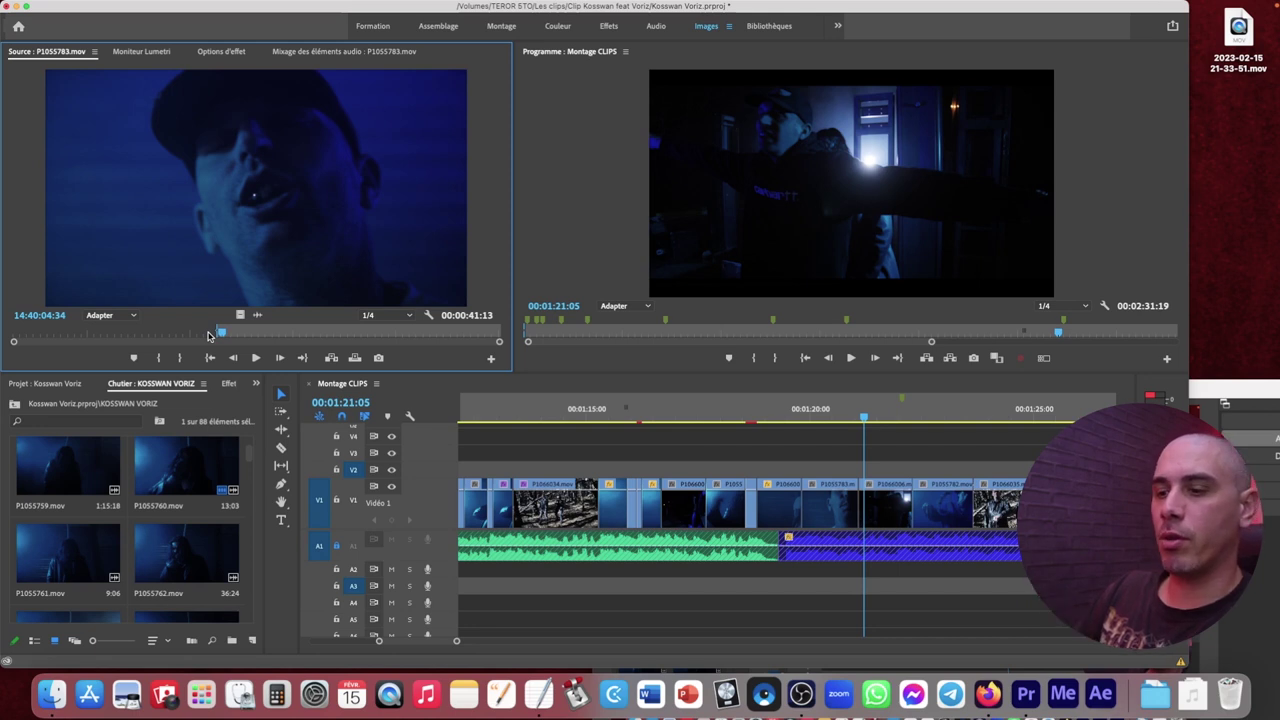
pyautogui.press('Right')
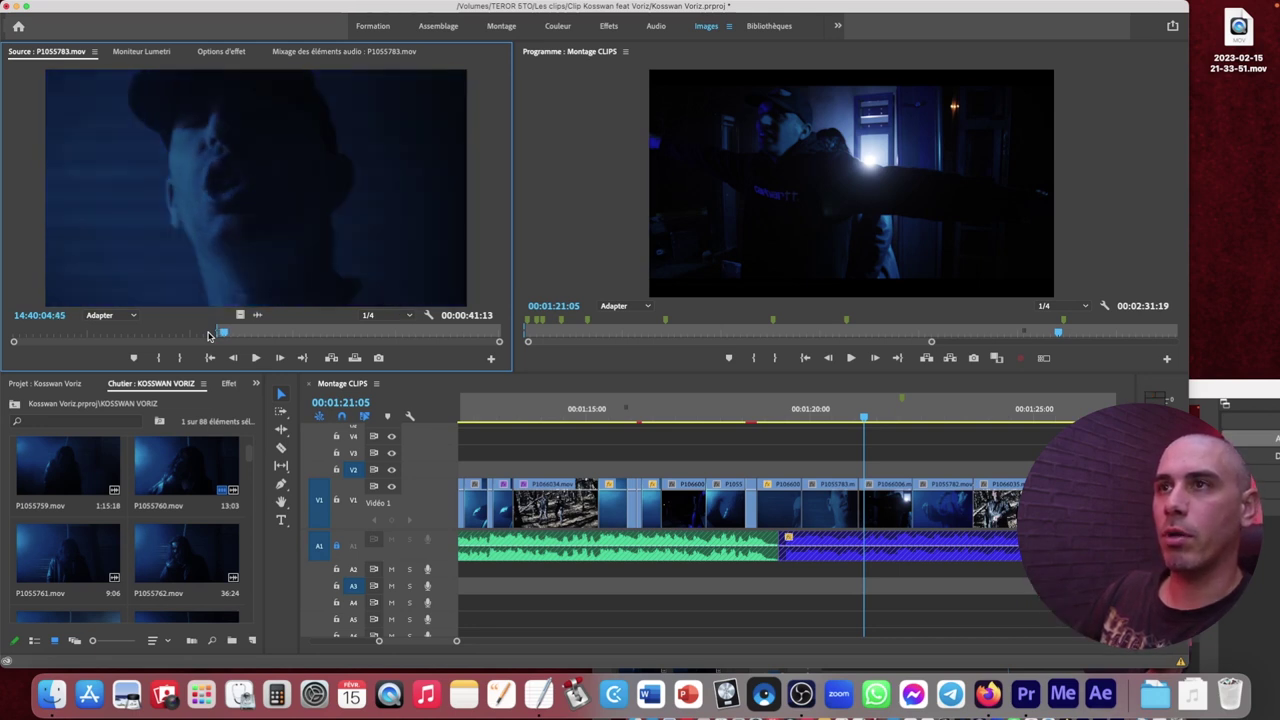
pyautogui.press('Right')
pyautogui.press('Right')
pyautogui.press('Right')
pyautogui.press('Left')
pyautogui.press('Left')
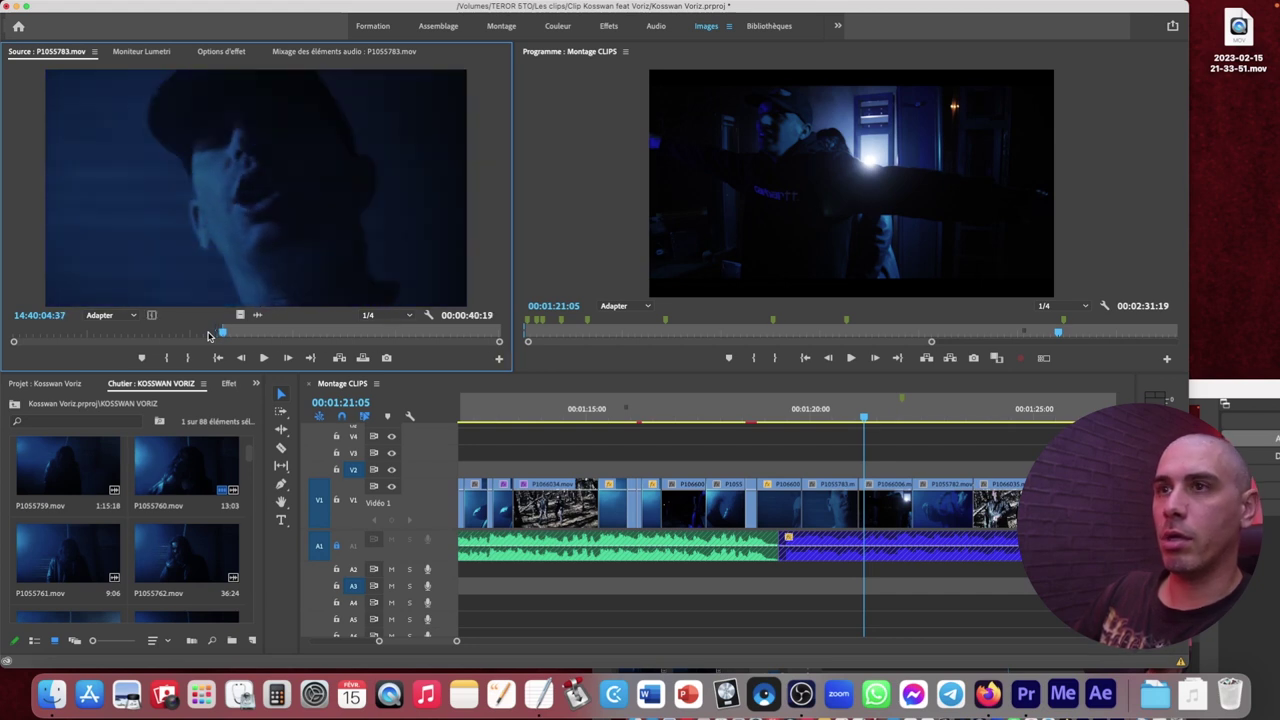
pyautogui.press('i')
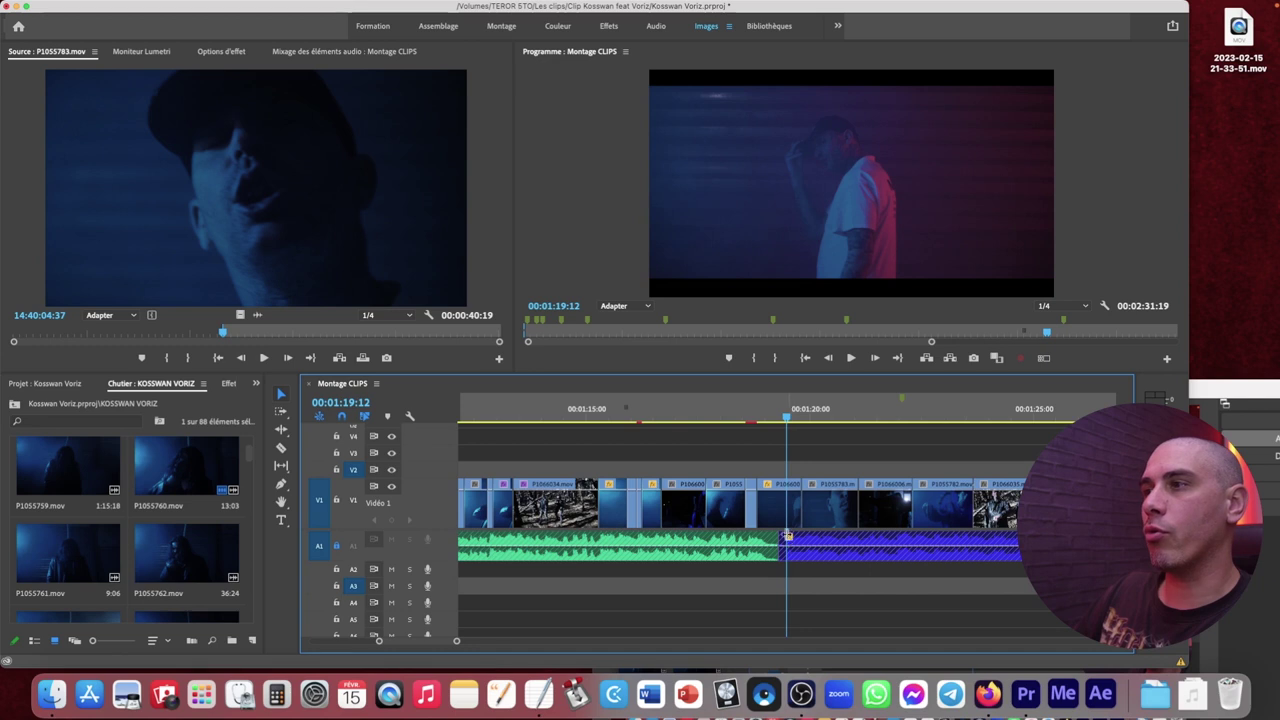
# Park the sequence playhead at 00:01:20:18 and switch to the Razor tool
pyautogui.press('space')
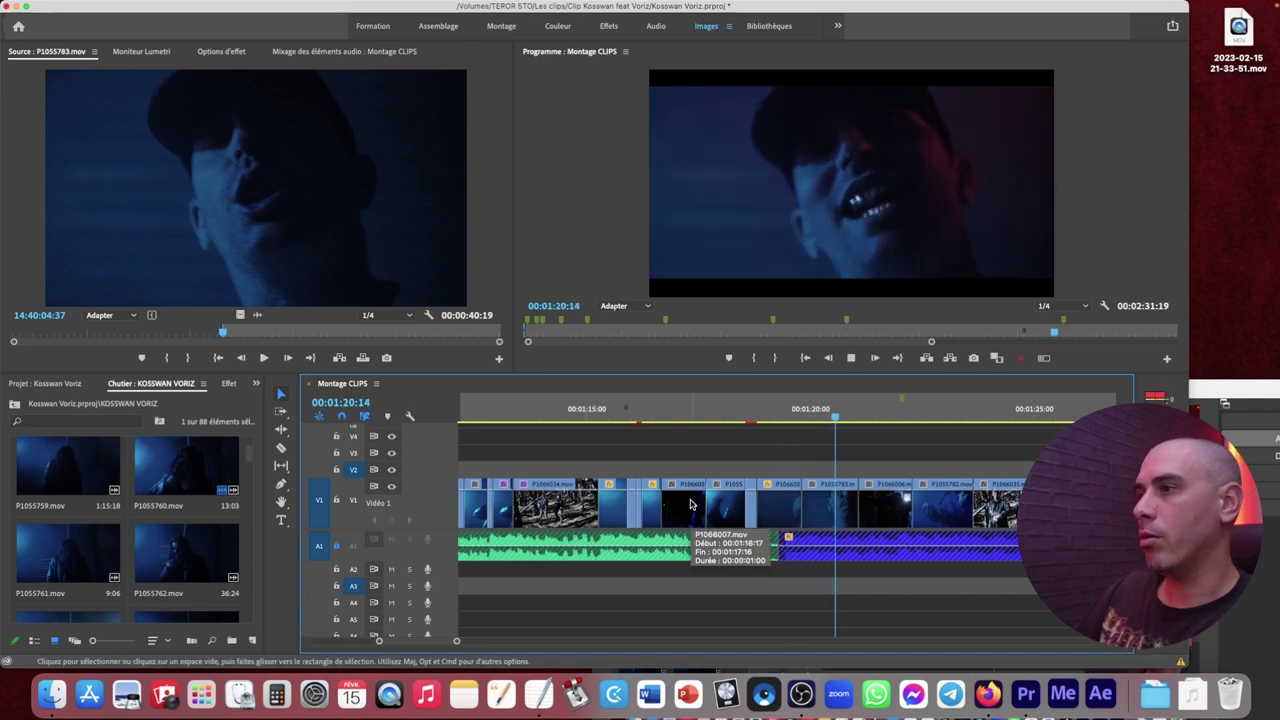
pyautogui.press('space')
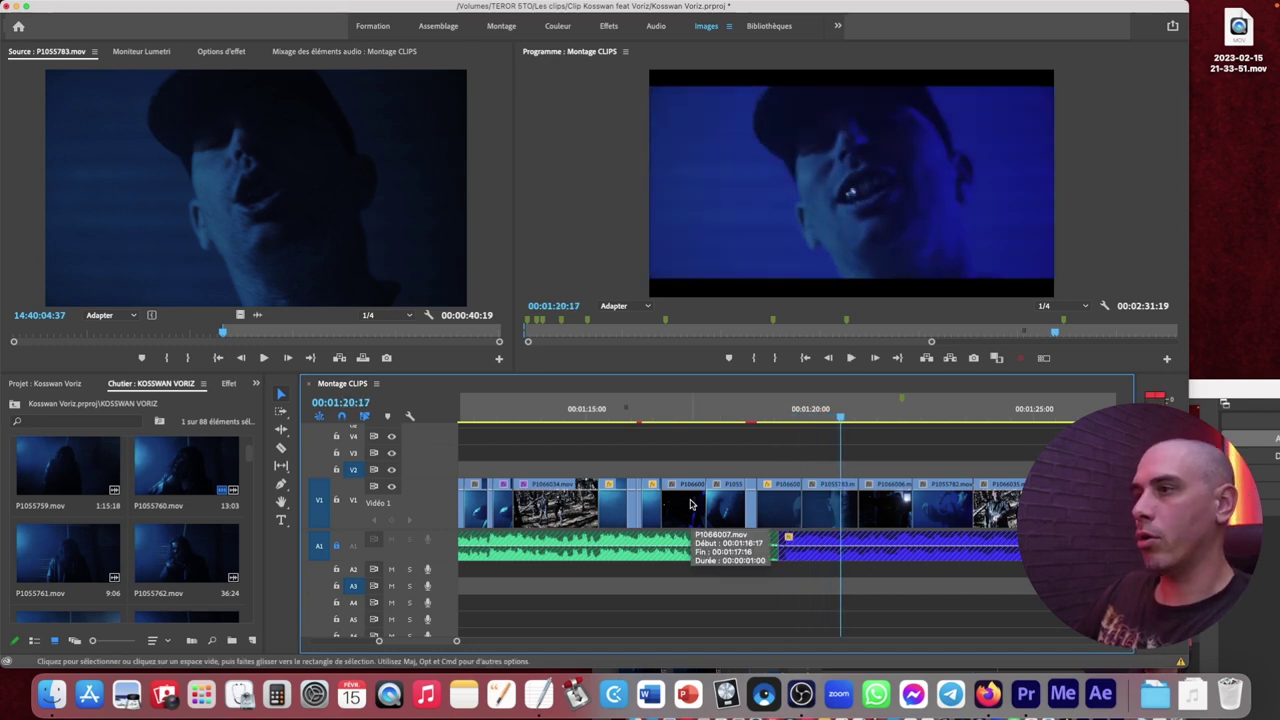
pyautogui.press('Right')
pyautogui.press('Right')
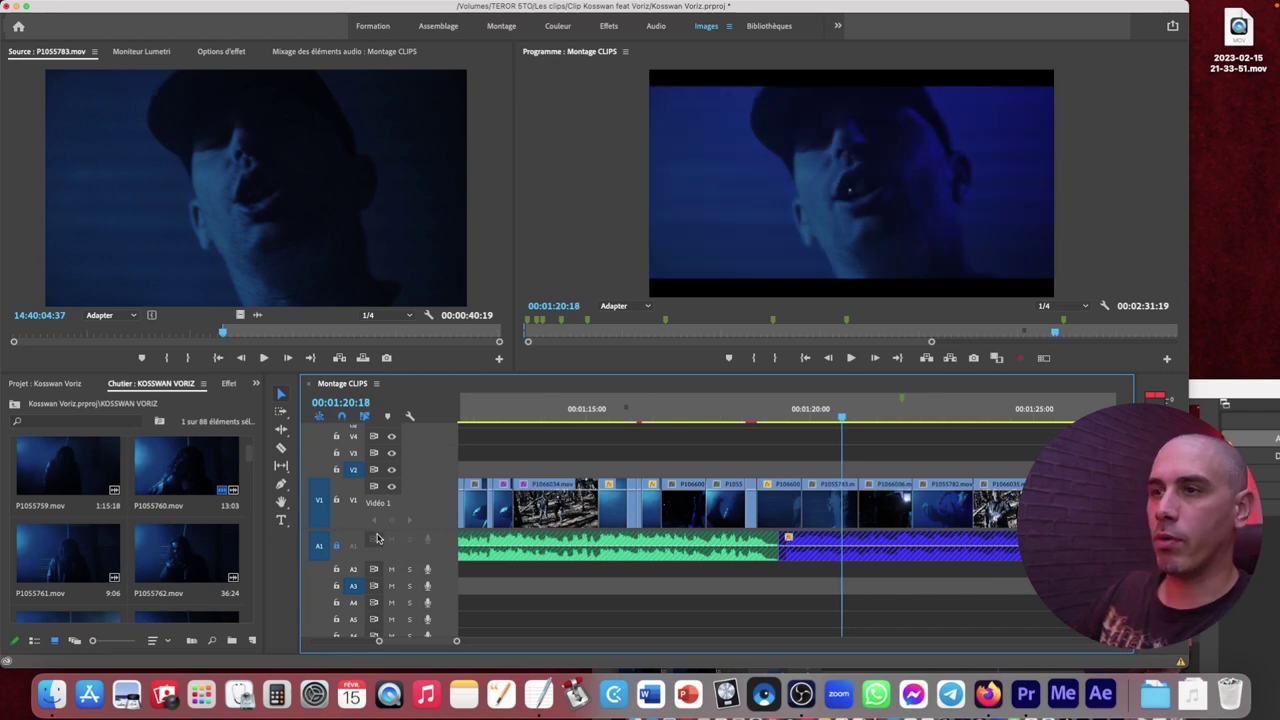
pyautogui.press('c')
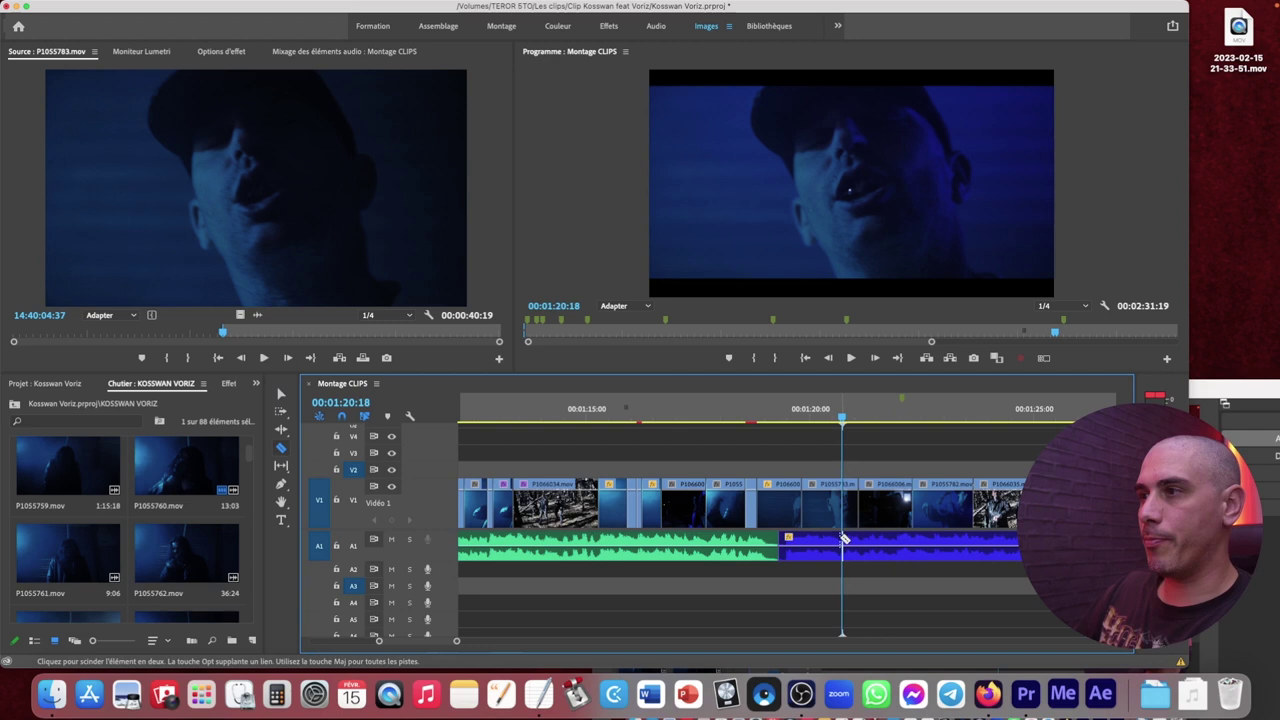
pyautogui.press('v')
pyautogui.click(870, 543)
pyautogui.rightClick(870, 543)
pyautogui.click(852, 592)
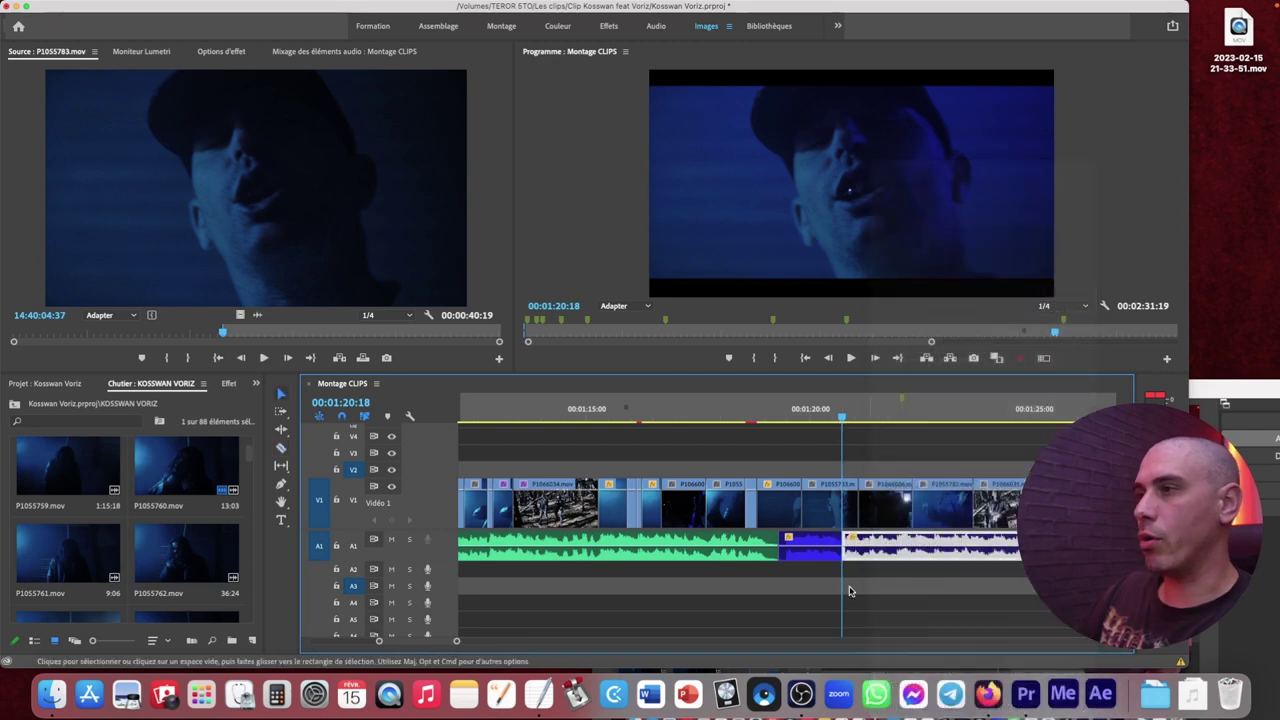
pyautogui.click(860, 419)
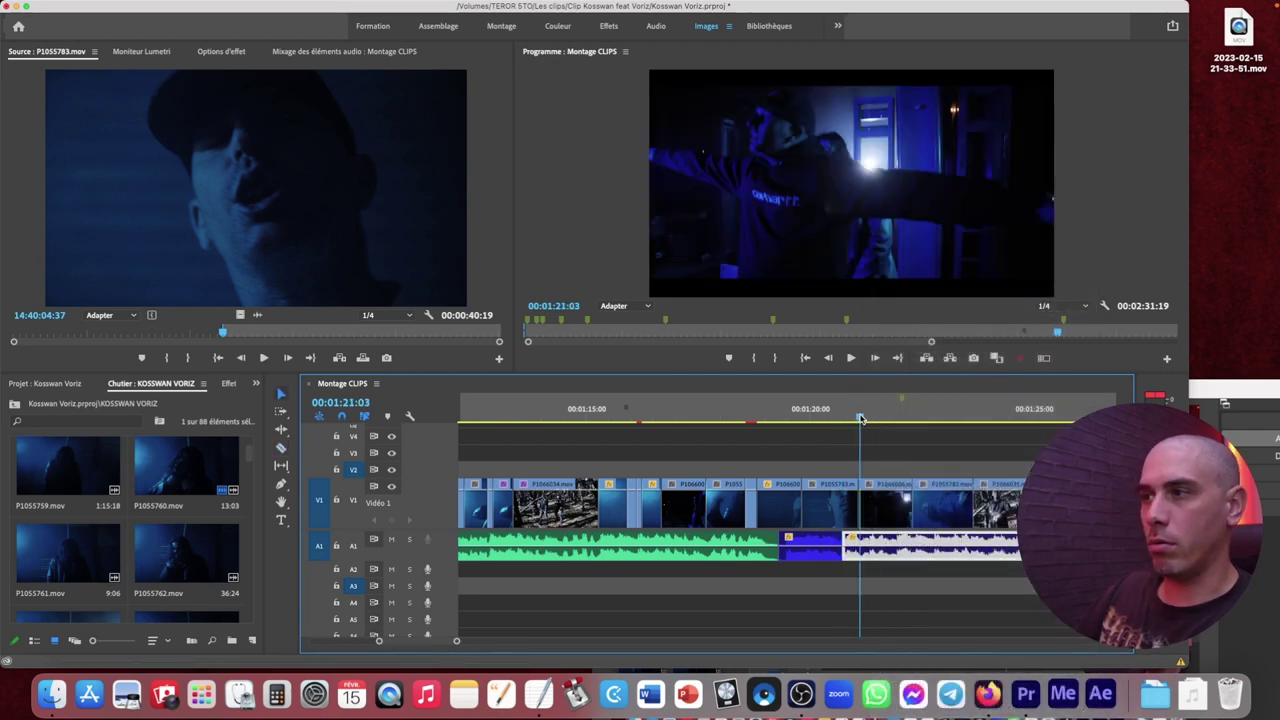
pyautogui.click(851, 545)
pyautogui.click(843, 416)
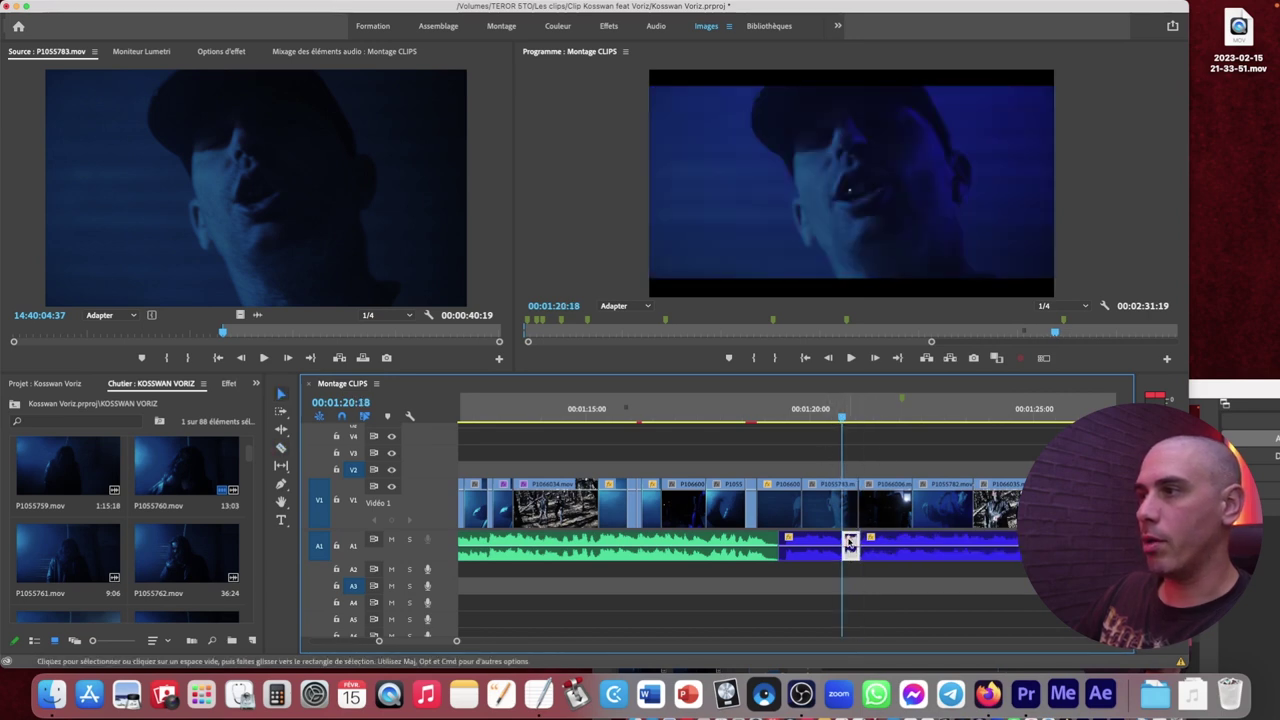
pyautogui.click(849, 543)
pyautogui.click(827, 622)
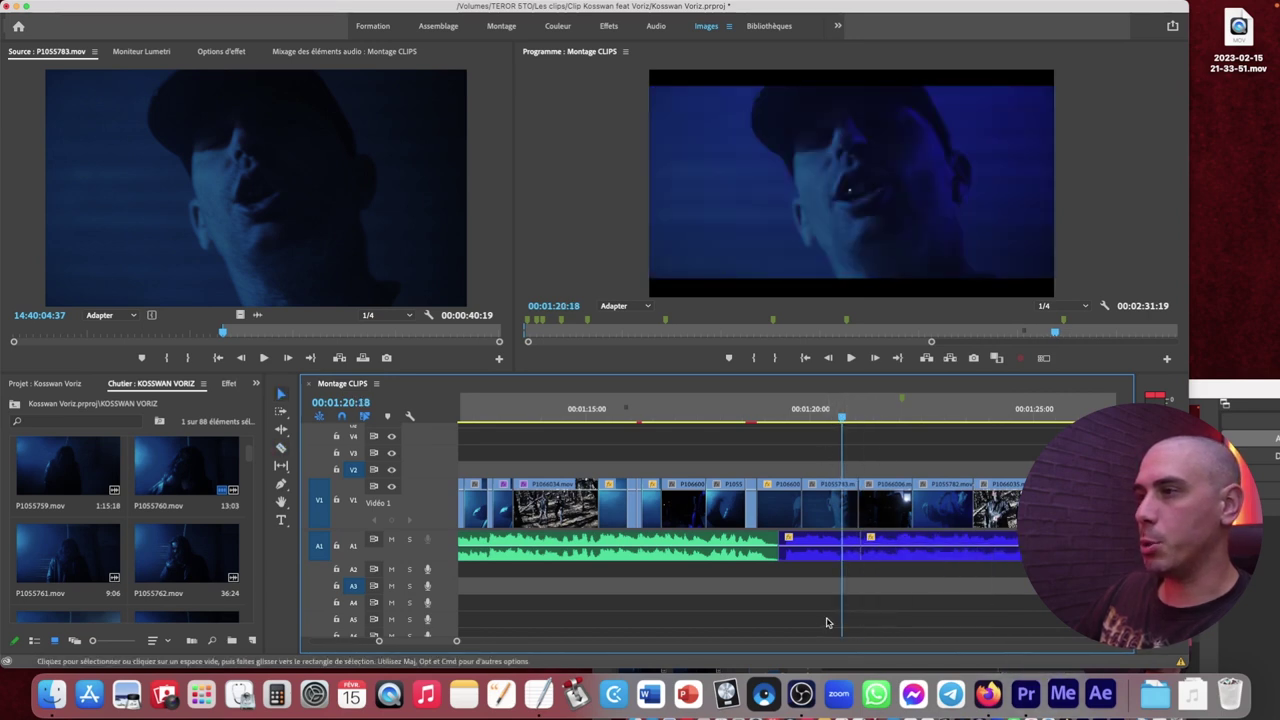
pyautogui.press('=')
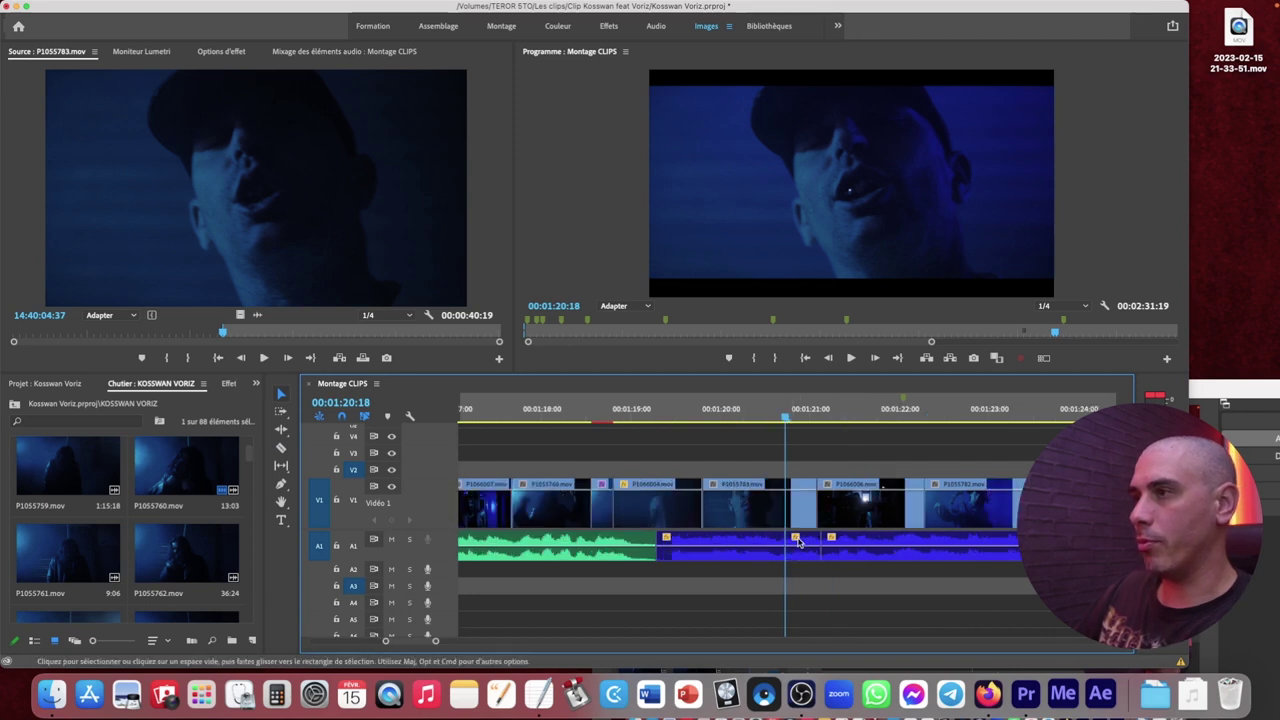
pyautogui.rightClick(808, 545)
pyautogui.moveTo(870, 523)
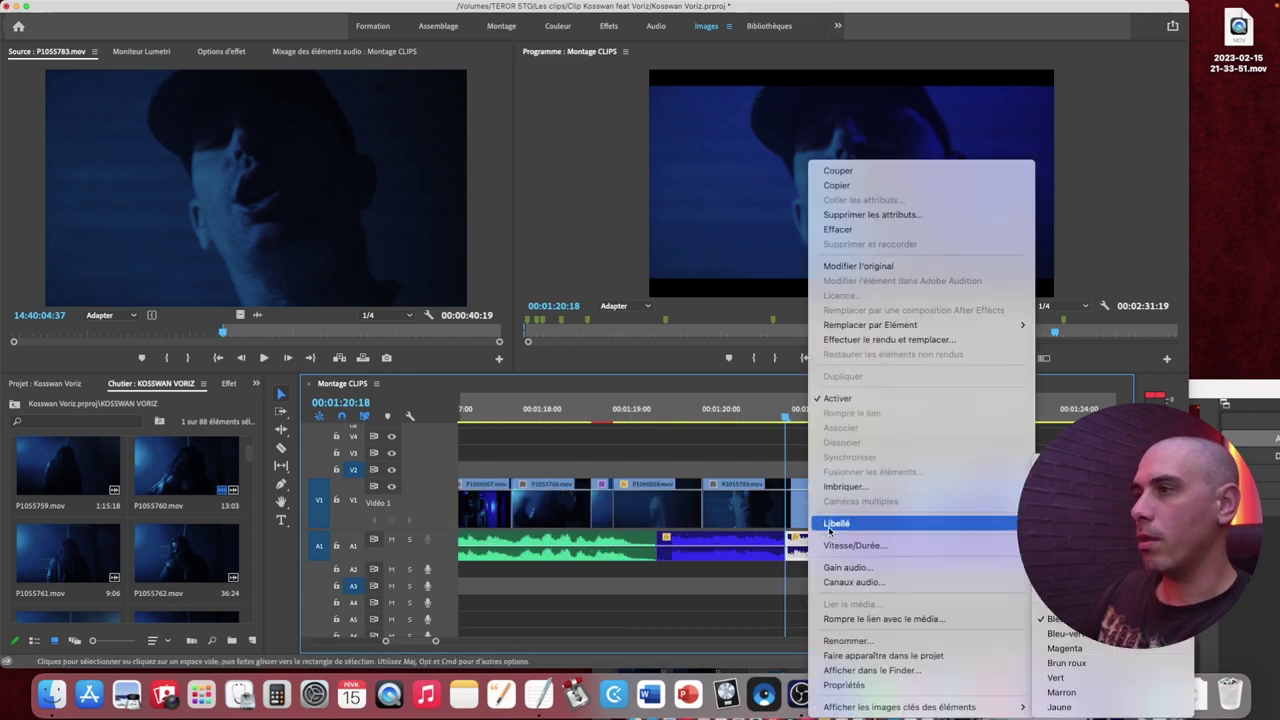
pyautogui.click(1073, 648)
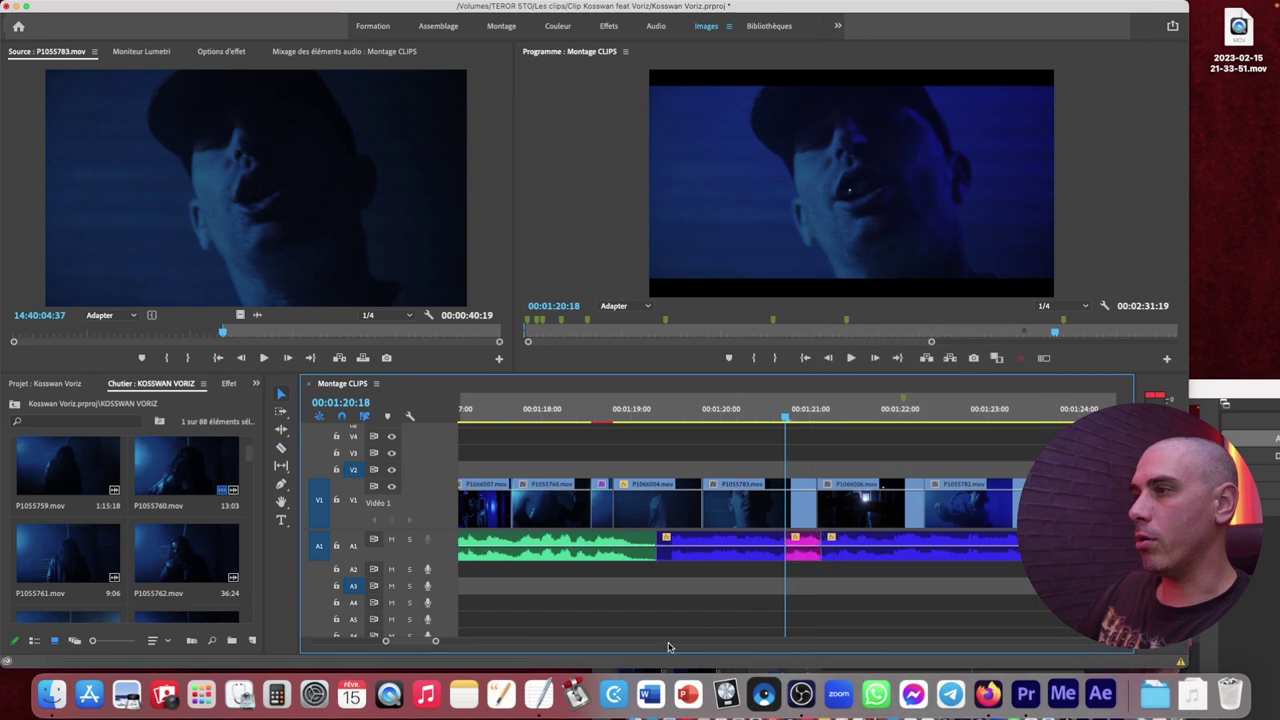
pyautogui.click(708, 408)
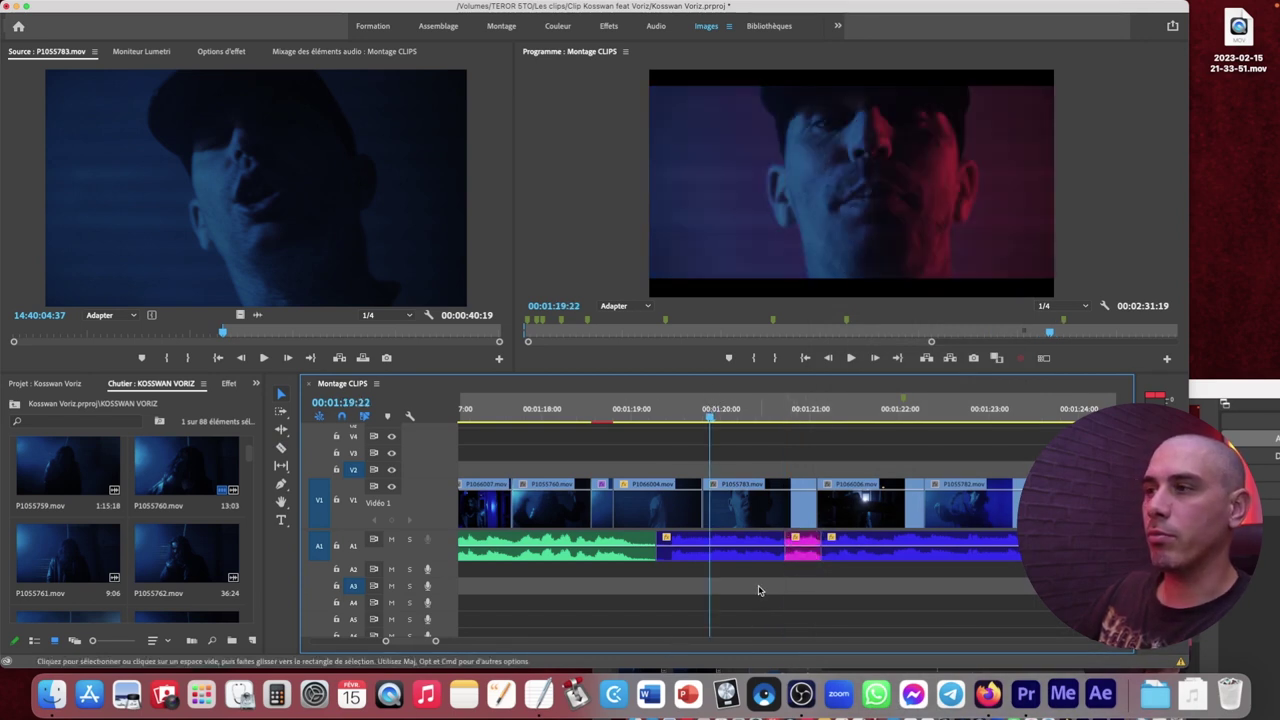
pyautogui.press('-')
pyautogui.press('-')
pyautogui.press('-')
pyautogui.press('-')
pyautogui.press('-')
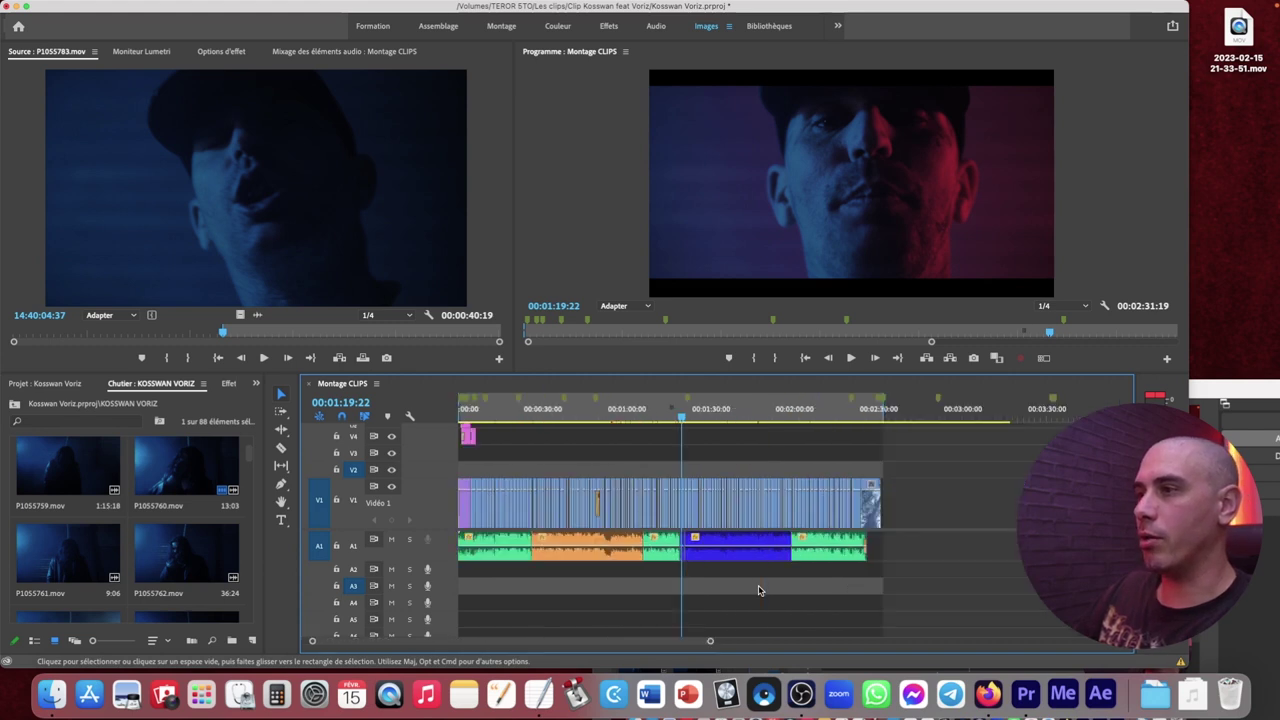
pyautogui.press('\\')
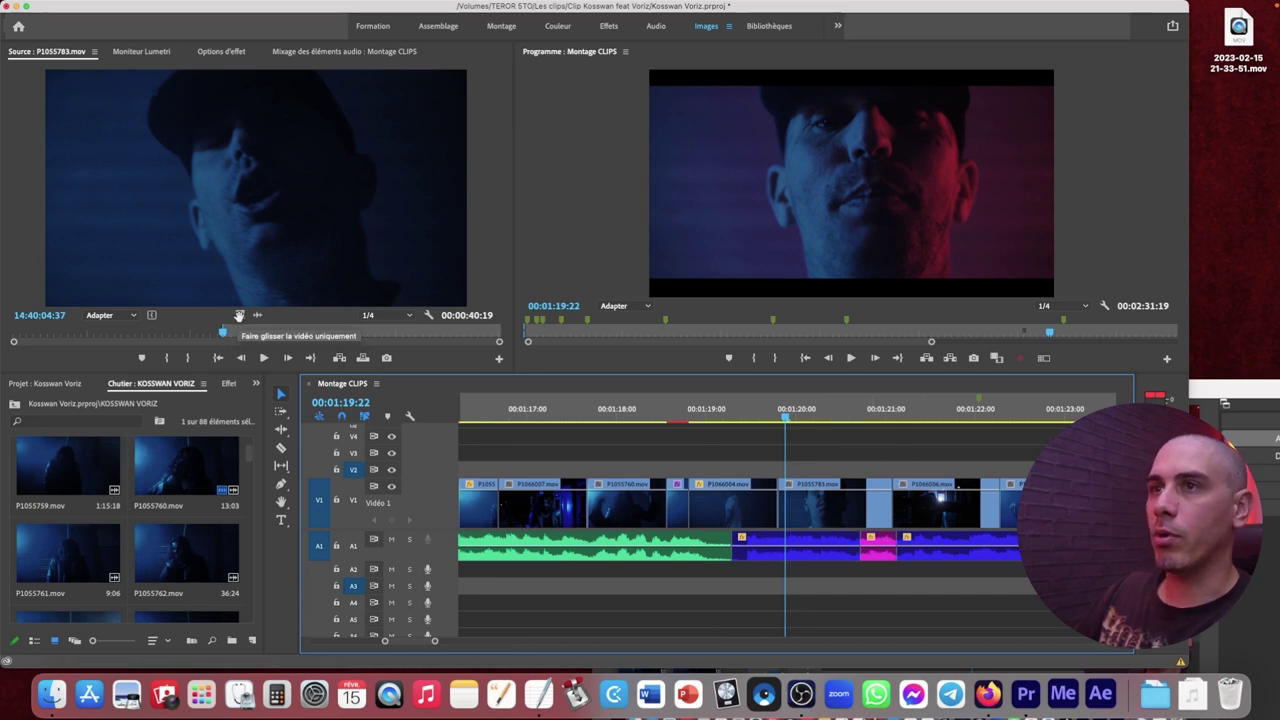
# Lock A1 and place the P1055783.mov video only on V2 around 1:21
pyautogui.click(336, 545)
pyautogui.moveTo(240, 315); pyautogui.dragTo(868, 469)
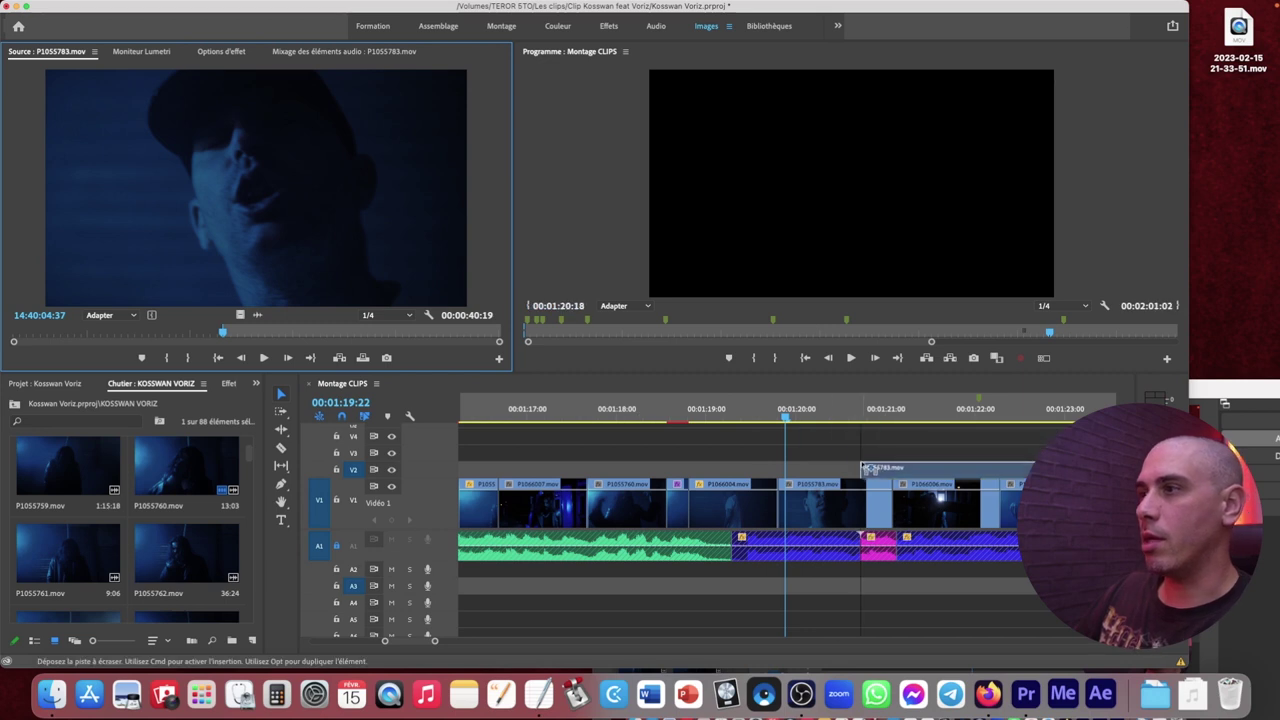
pyautogui.moveTo(868, 469); pyautogui.dragTo(868, 470)
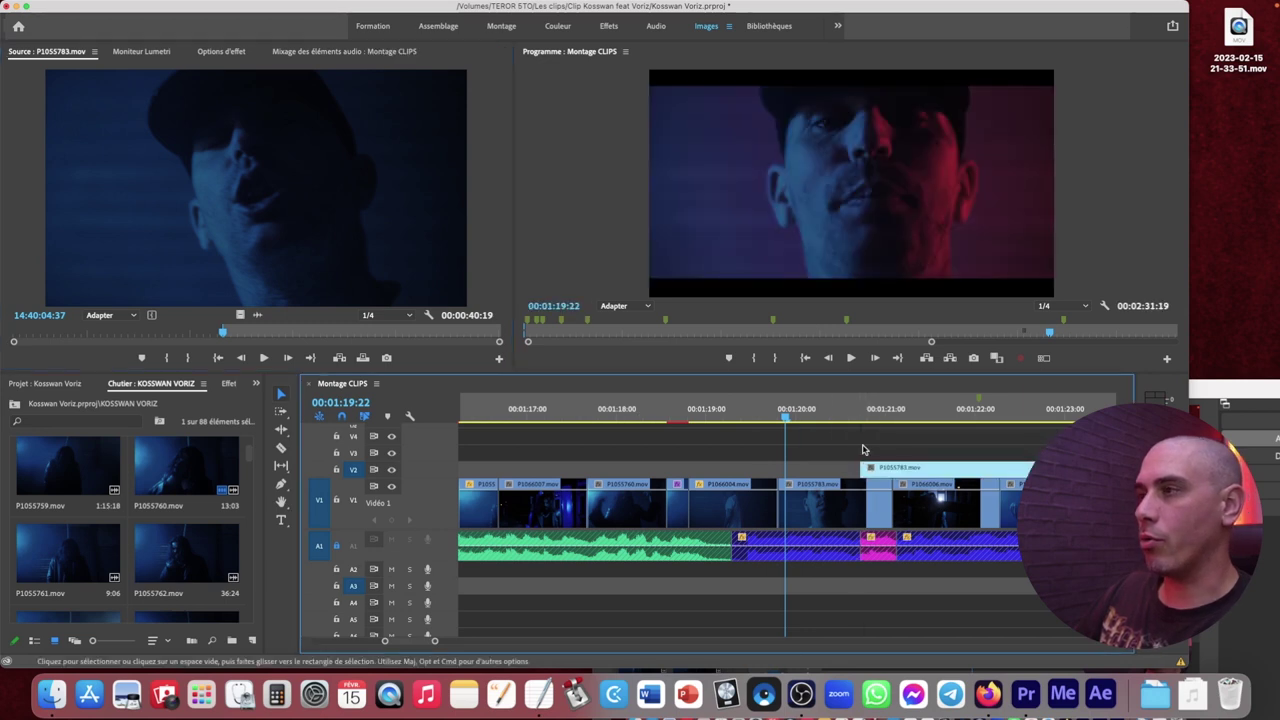
# Play back the overlay, including in the maximized Program monitor
pyautogui.press('space')
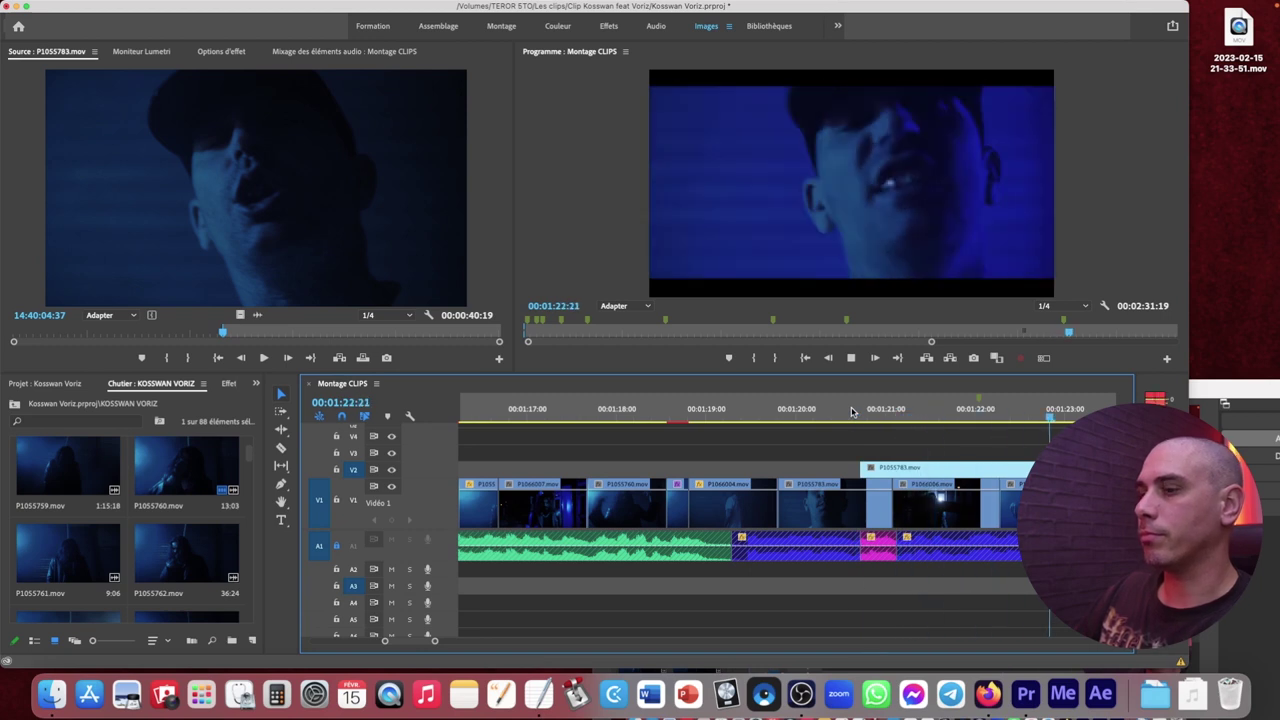
pyautogui.click(1118, 152)
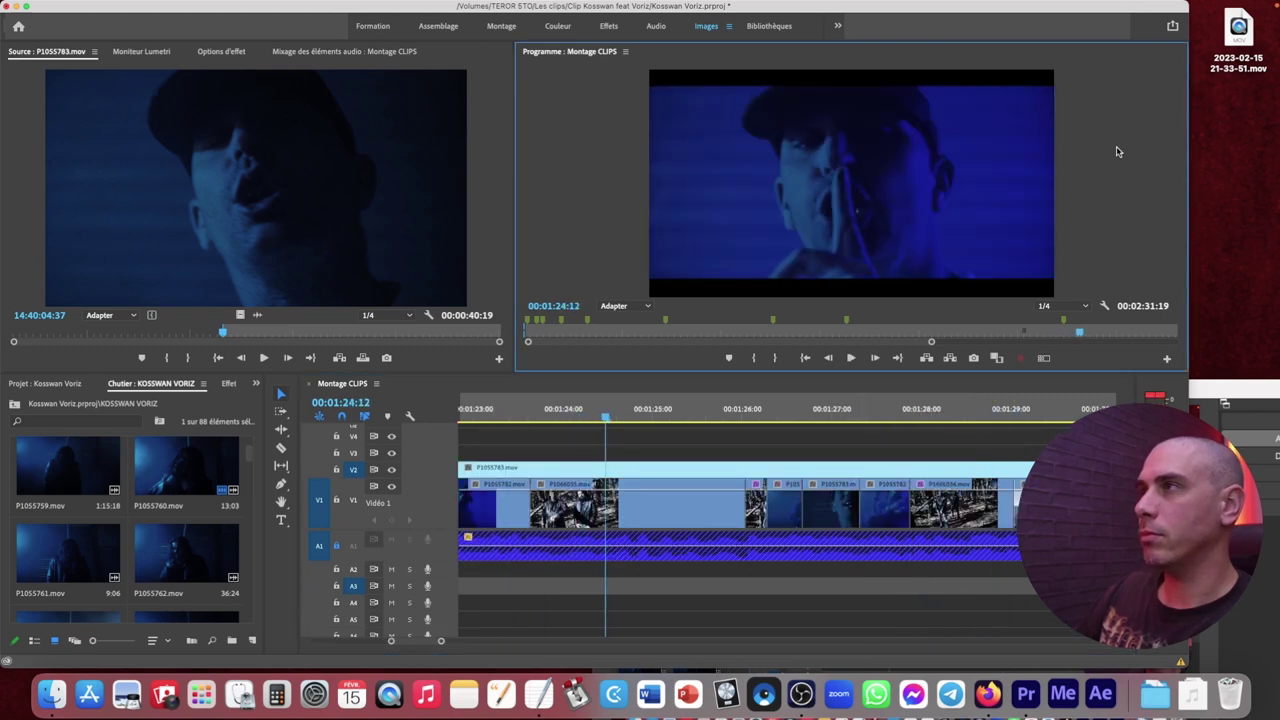
pyautogui.press('`')
pyautogui.press('space')
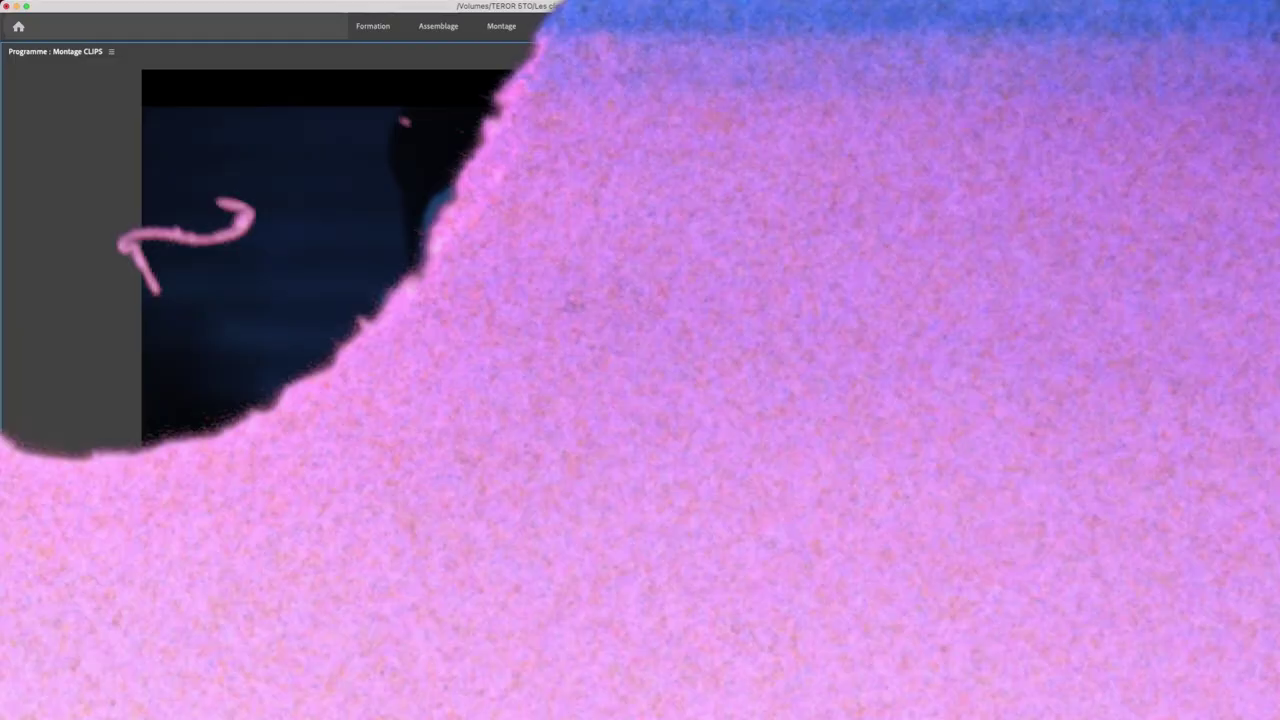
# Restore the layout, zoom in on the playhead, and razor the V2 clip into three pieces
pyautogui.press('-')
pyautogui.press('-')
pyautogui.press('-')
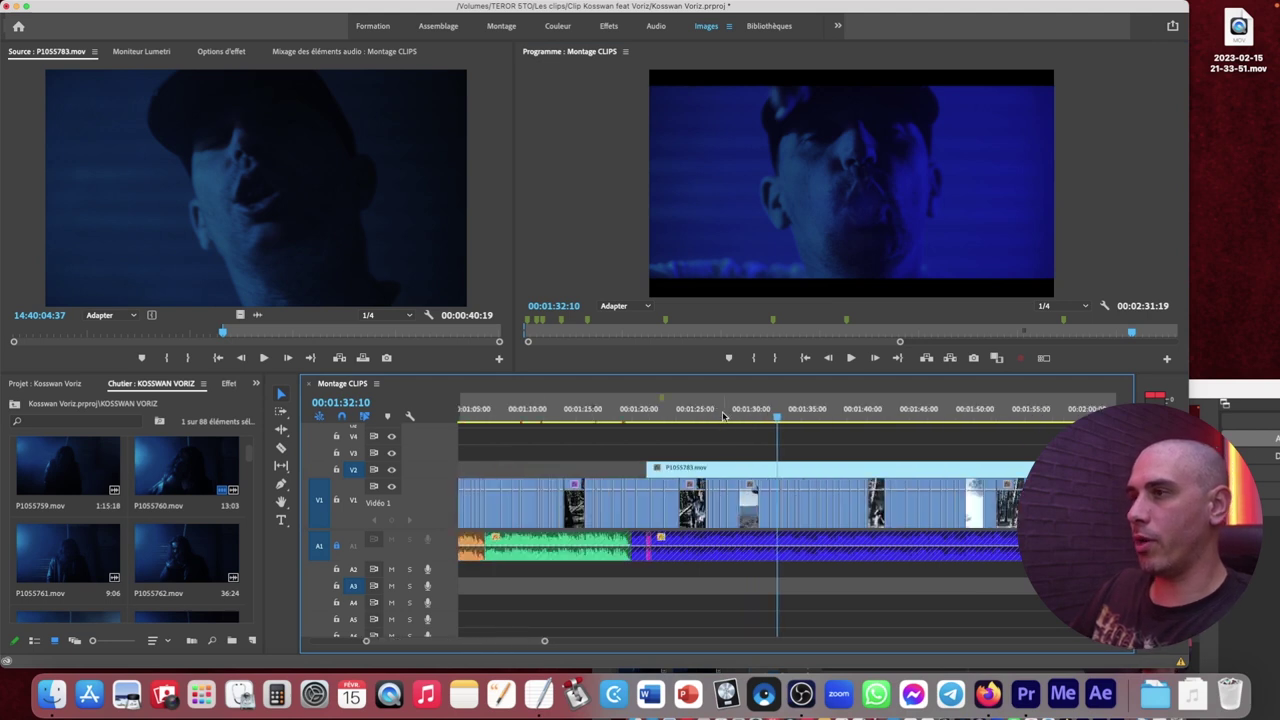
pyautogui.press('Up')
pyautogui.press('=')
pyautogui.press('=')
pyautogui.press('=')
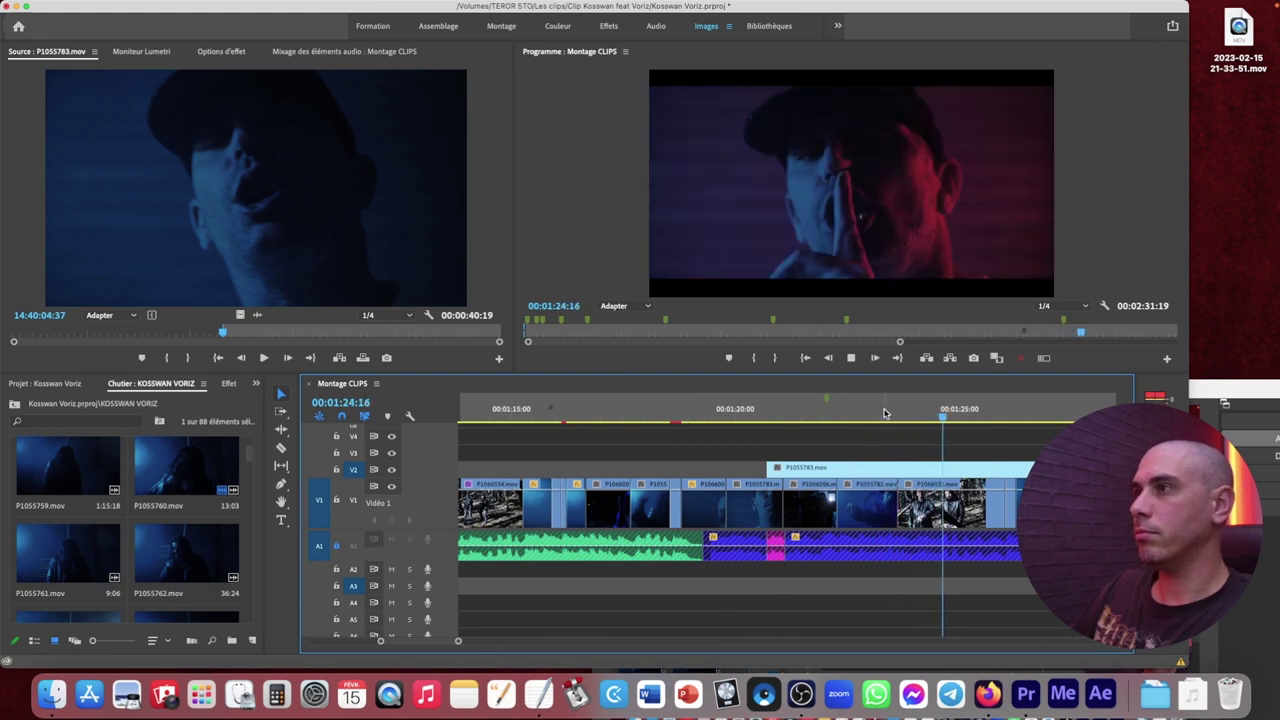
pyautogui.press('c')
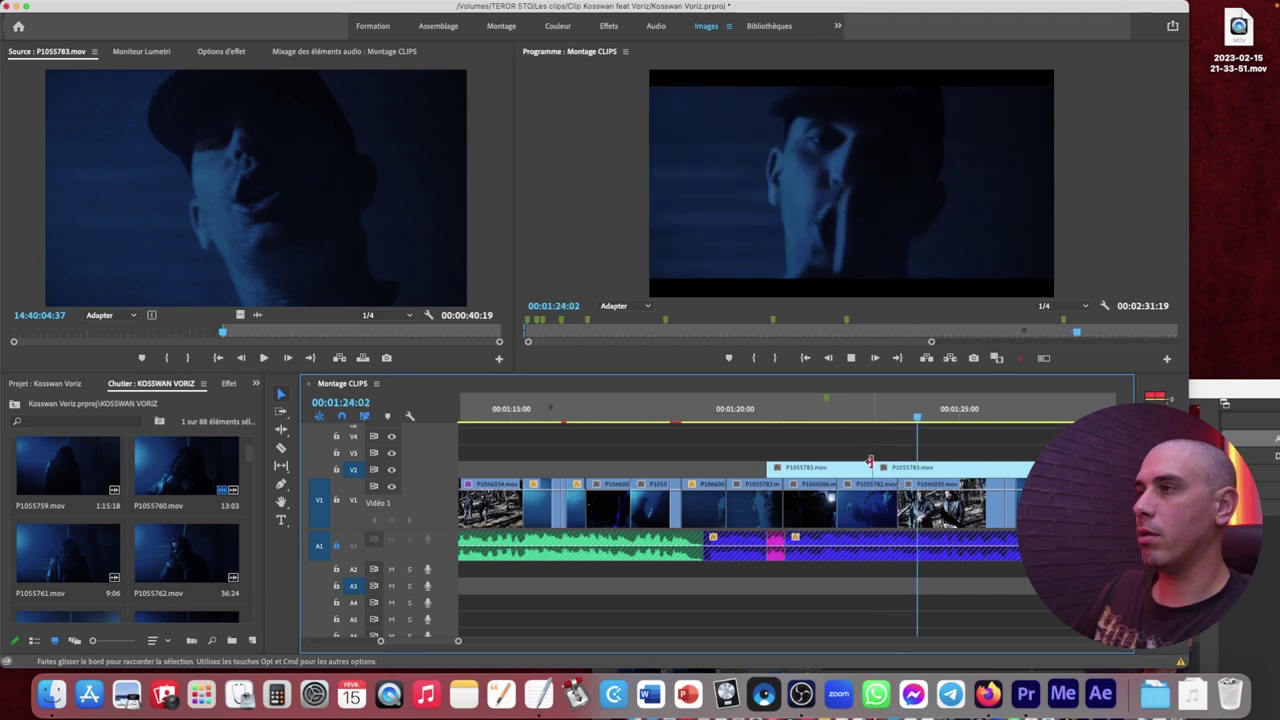
pyautogui.press('space')
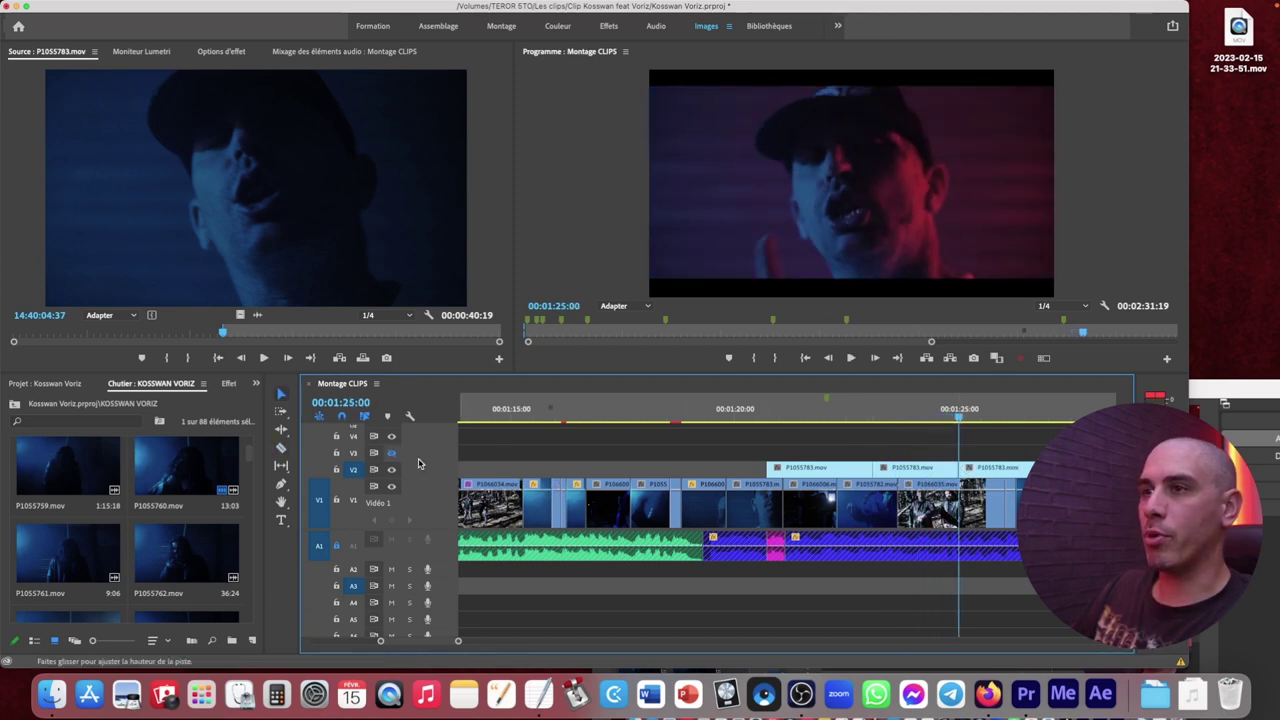
# Move the first lip-sync piece up to V3 and replay from about 1:20
pyautogui.moveTo(834, 469); pyautogui.dragTo(846, 455)
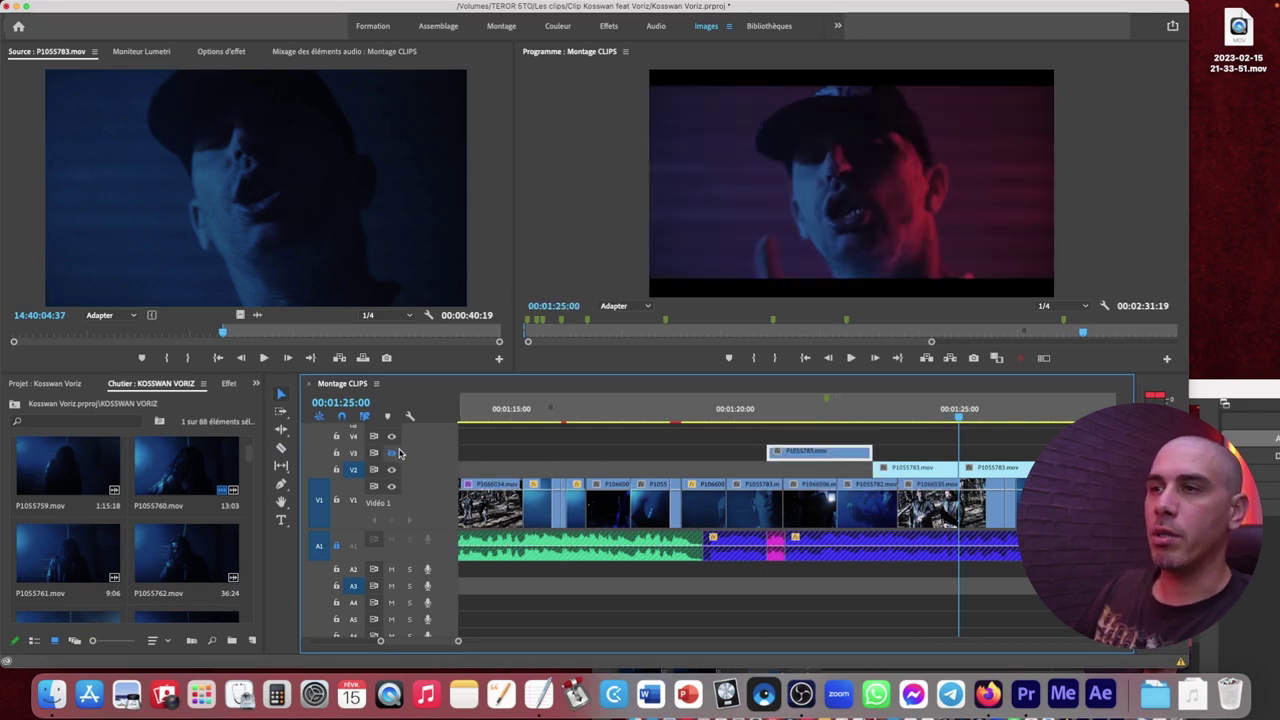
pyautogui.click(756, 415)
pyautogui.click(735, 415)
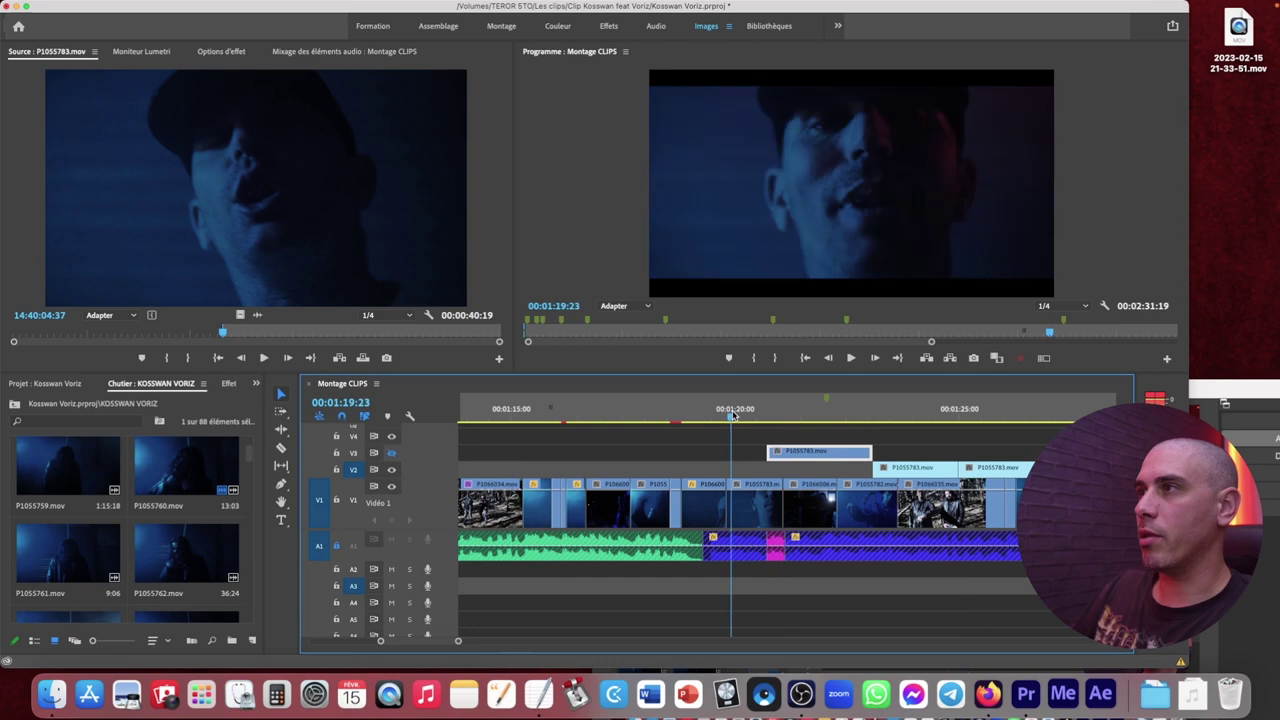
pyautogui.press('space')
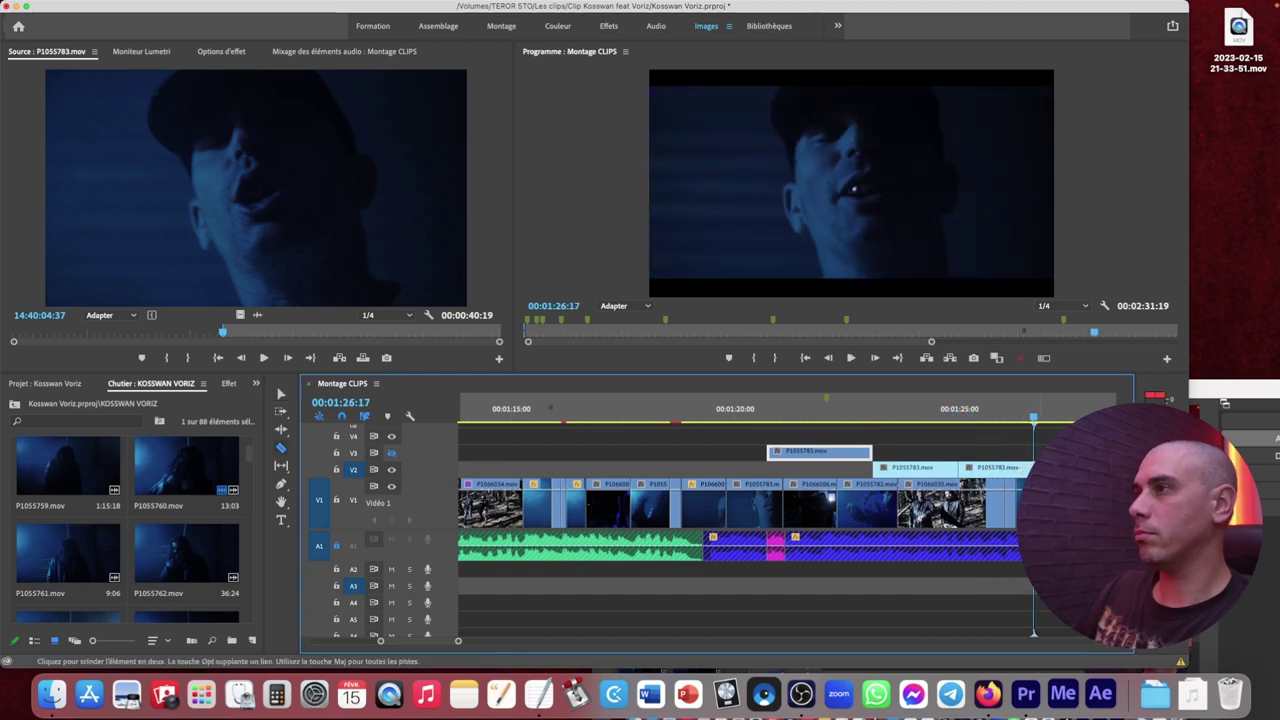
# Move the right lip-sync piece up to V3, then replay and park at 1:20:08
pyautogui.press('v')
pyautogui.moveTo(1010, 468); pyautogui.dragTo(1012, 452)
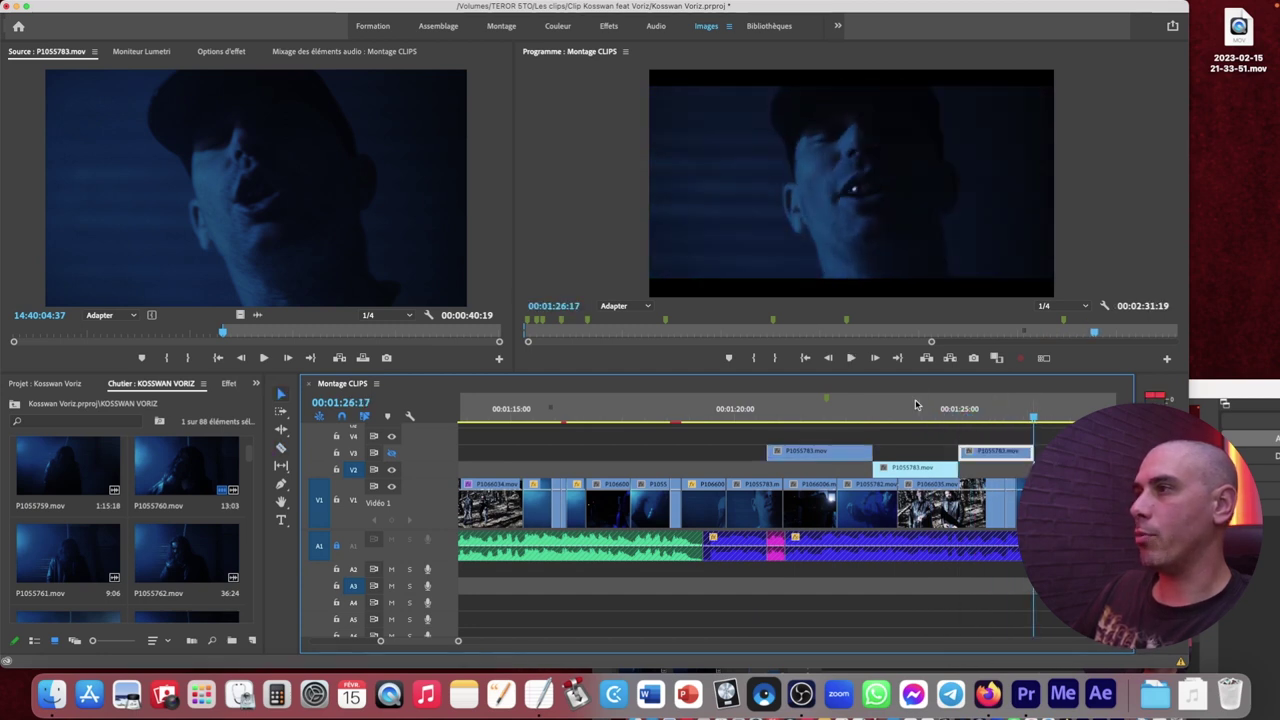
pyautogui.click(858, 411)
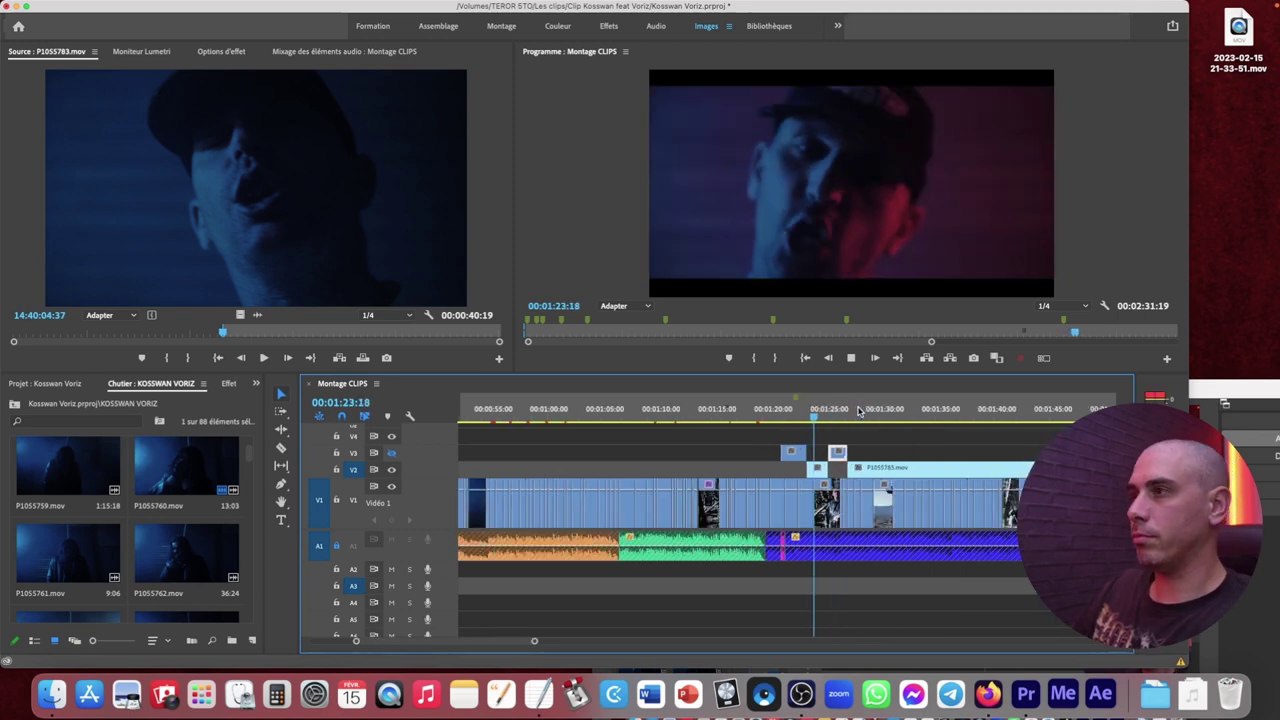
pyautogui.click(1148, 211)
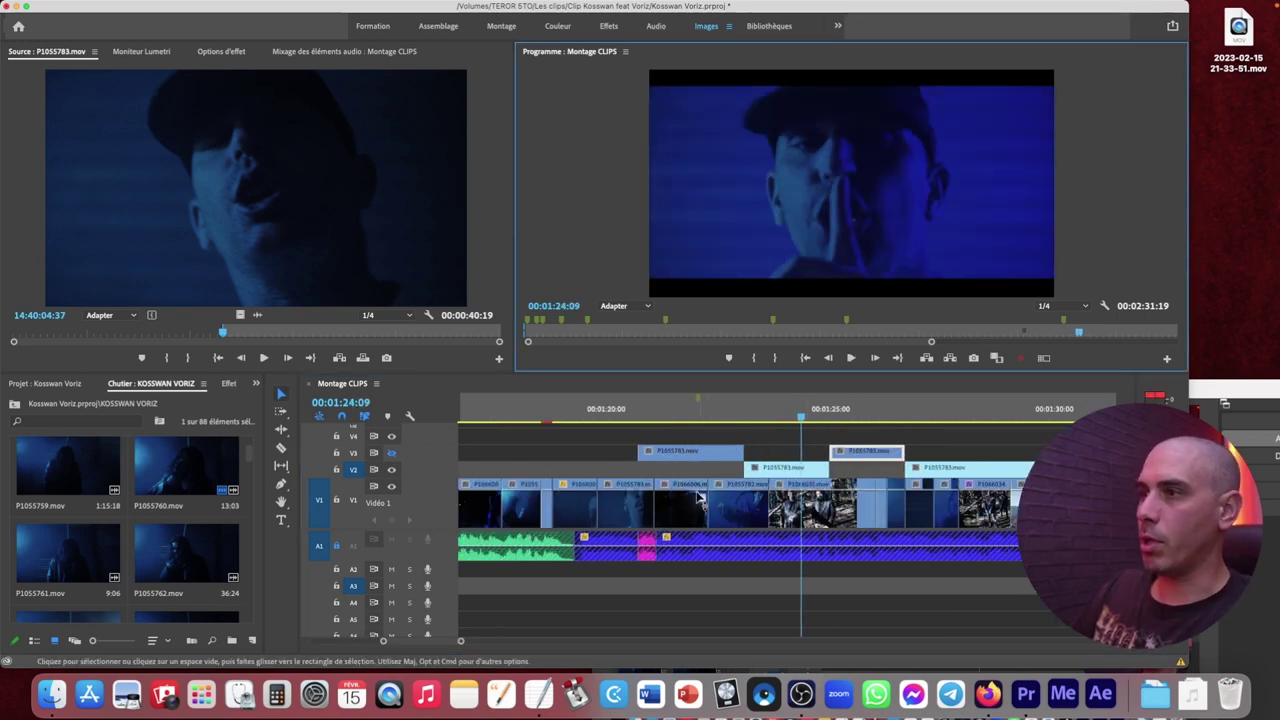
pyautogui.click(621, 412)
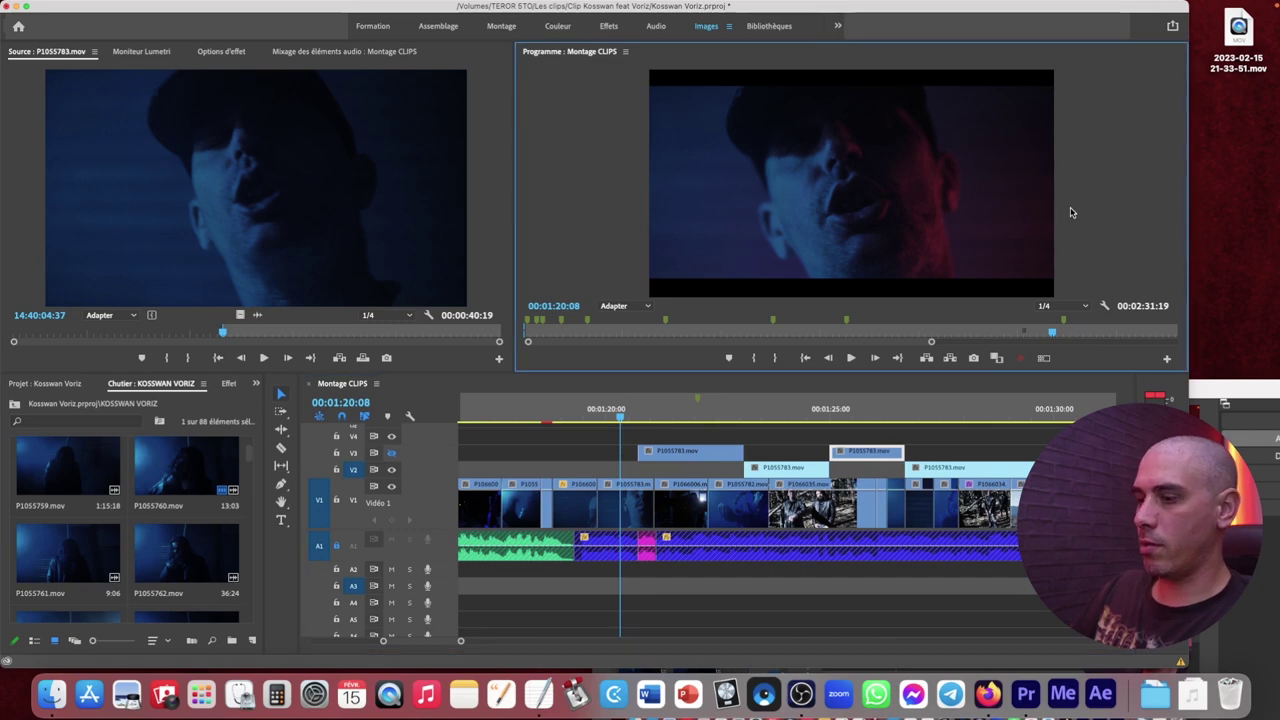
pyautogui.press('`')
pyautogui.press('space')
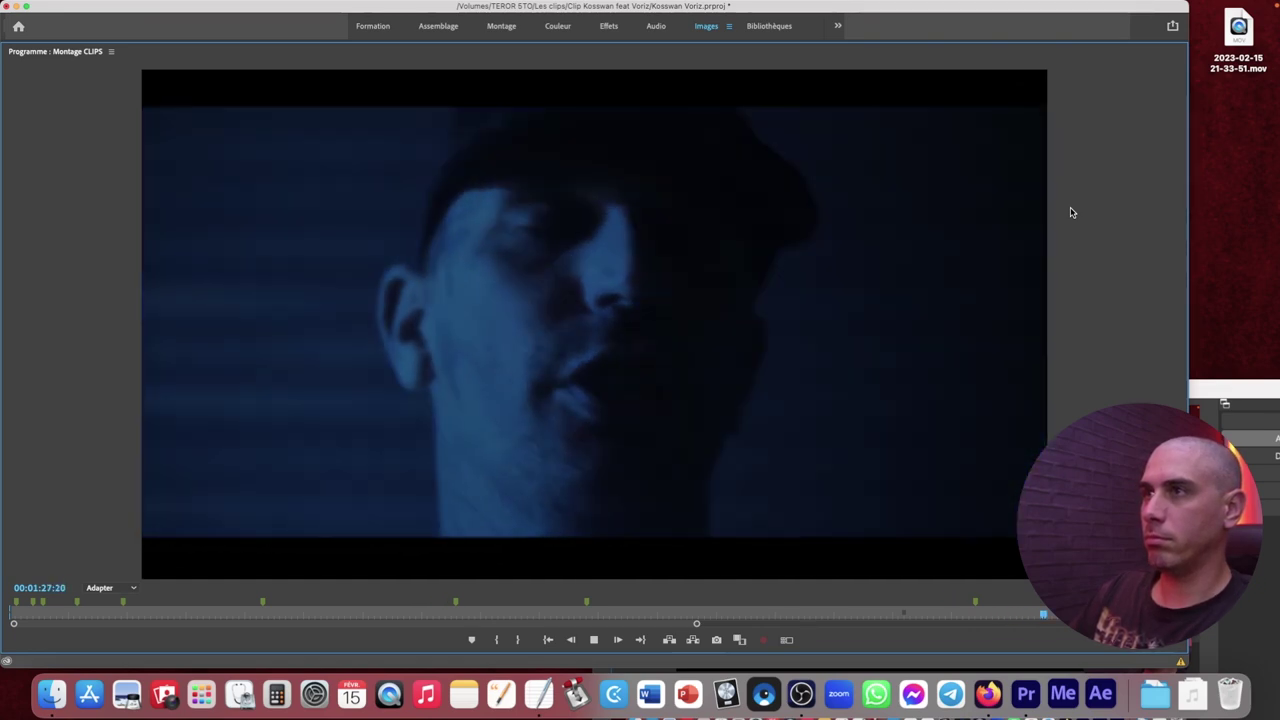
pyautogui.press('space')
pyautogui.press('`')
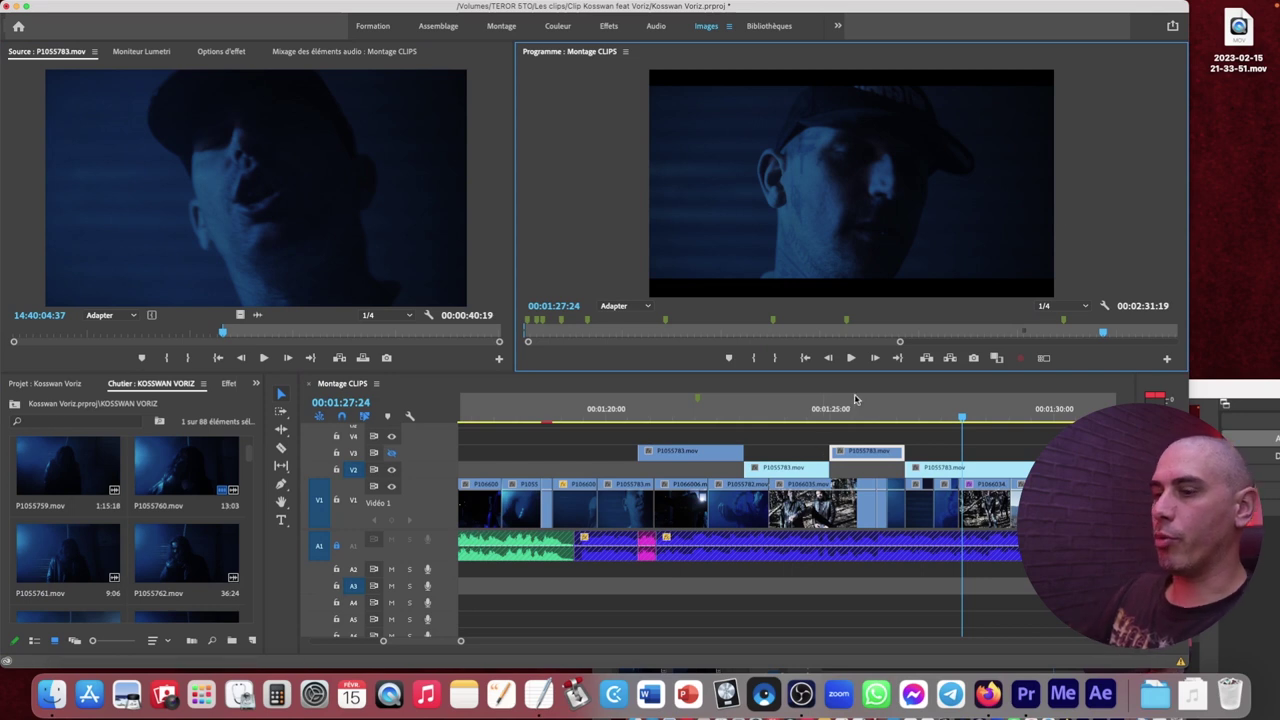
pyautogui.click(852, 409)
pyautogui.press('-')
pyautogui.press('-')
pyautogui.press('-')
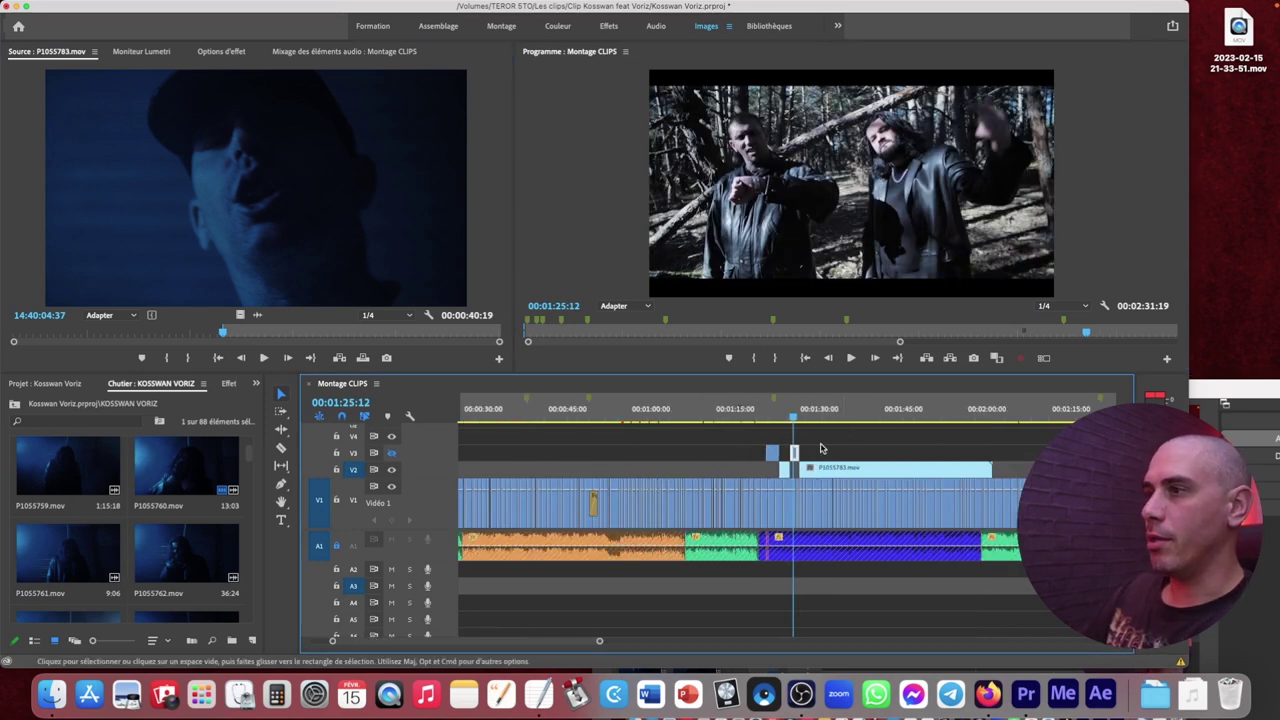
pyautogui.click(770, 409)
pyautogui.press('=')
pyautogui.press('=')
pyautogui.press('=')
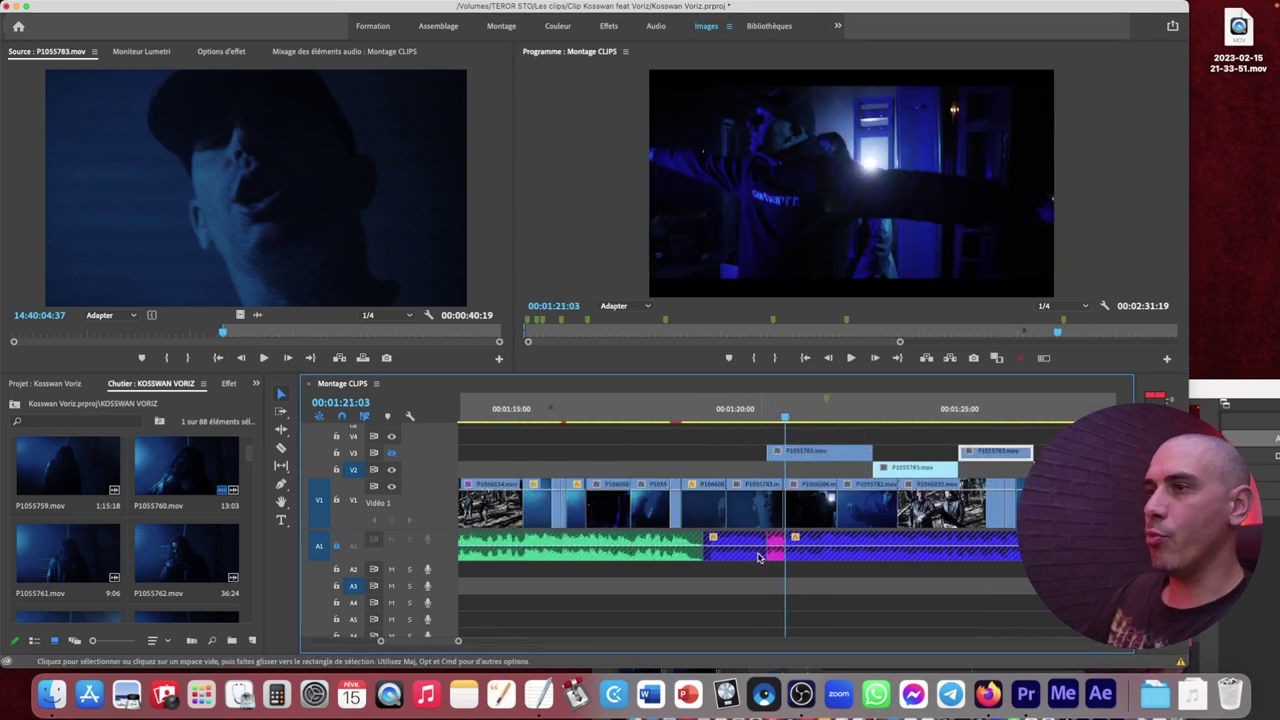
pyautogui.press('-')
pyautogui.press('-')
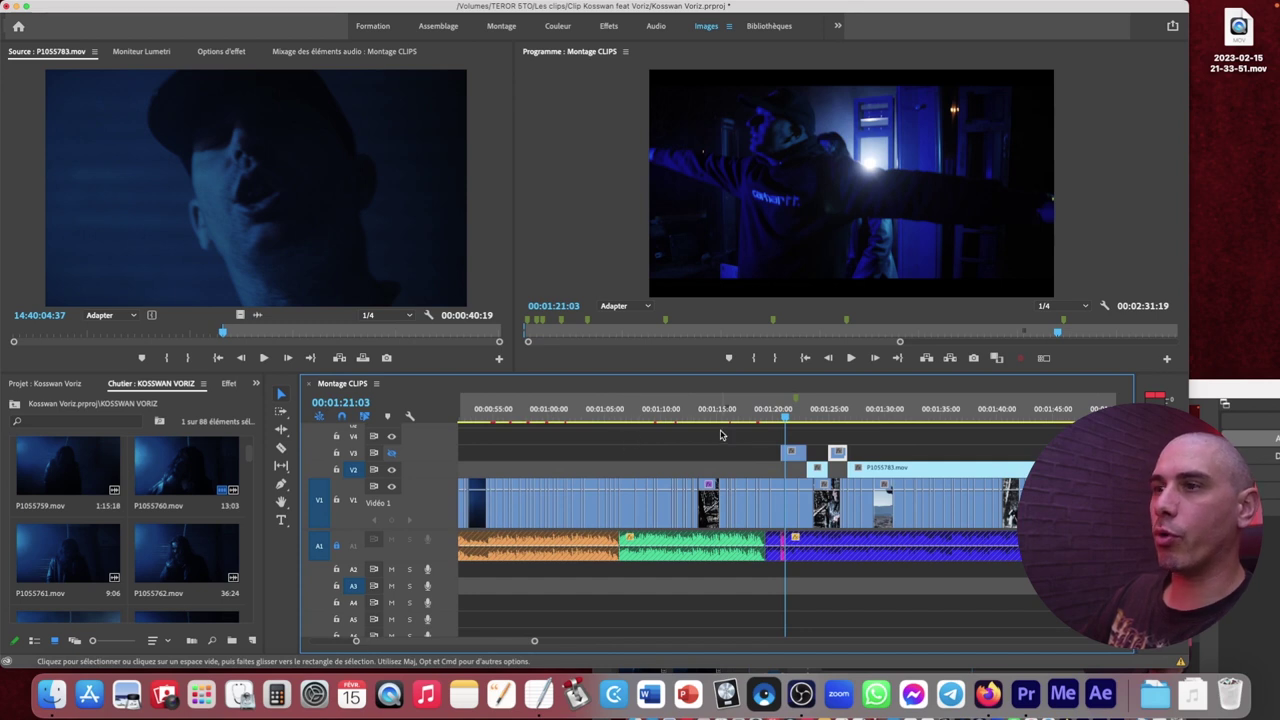
pyautogui.click(777, 412)
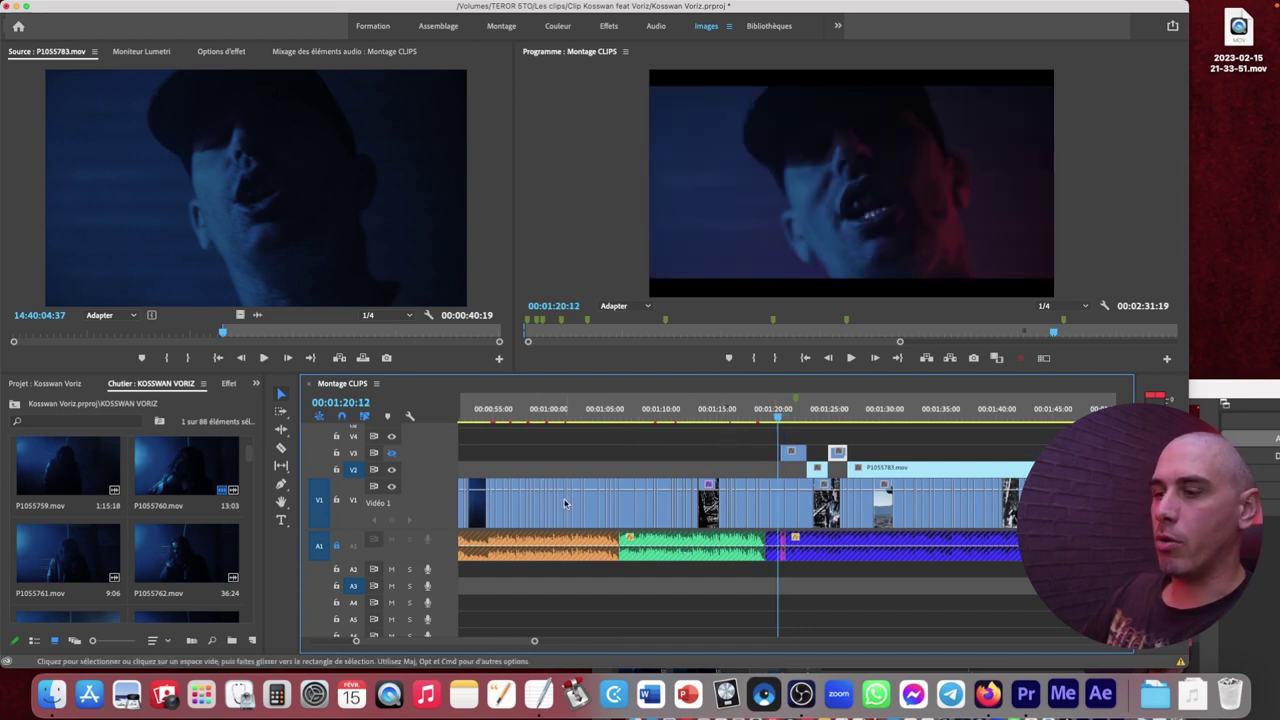
pyautogui.press('-')
pyautogui.press('-')
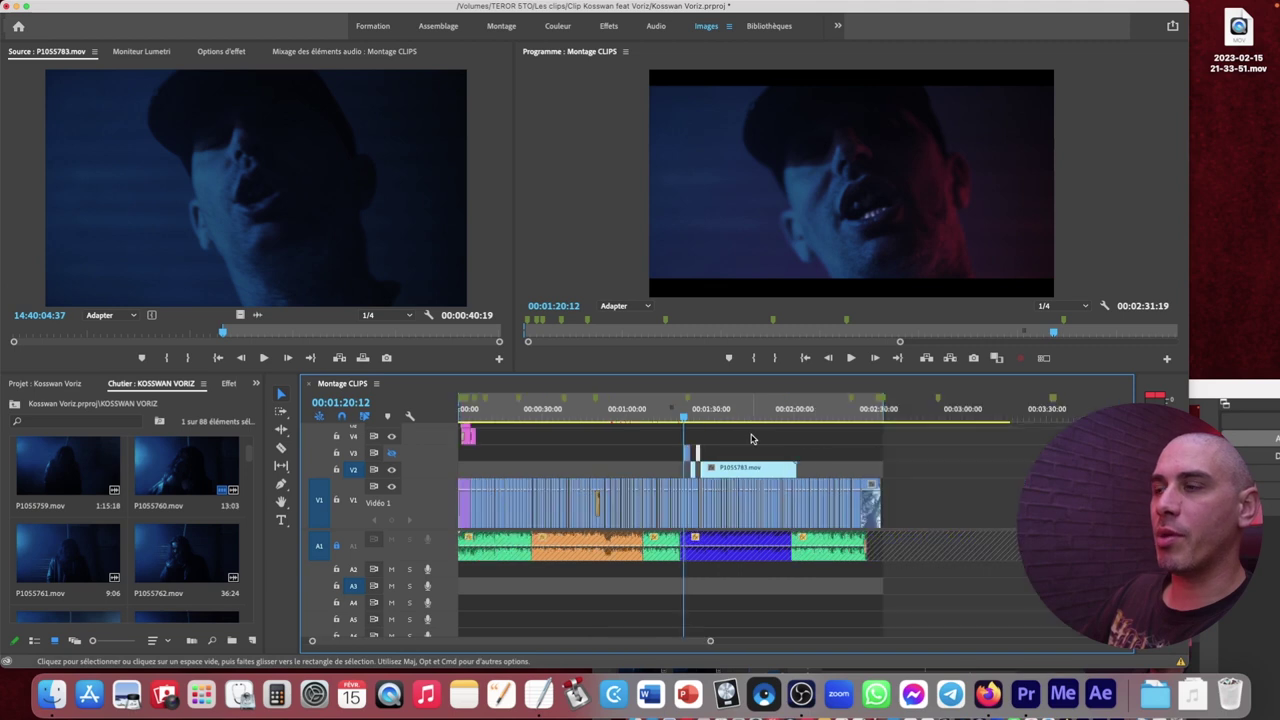